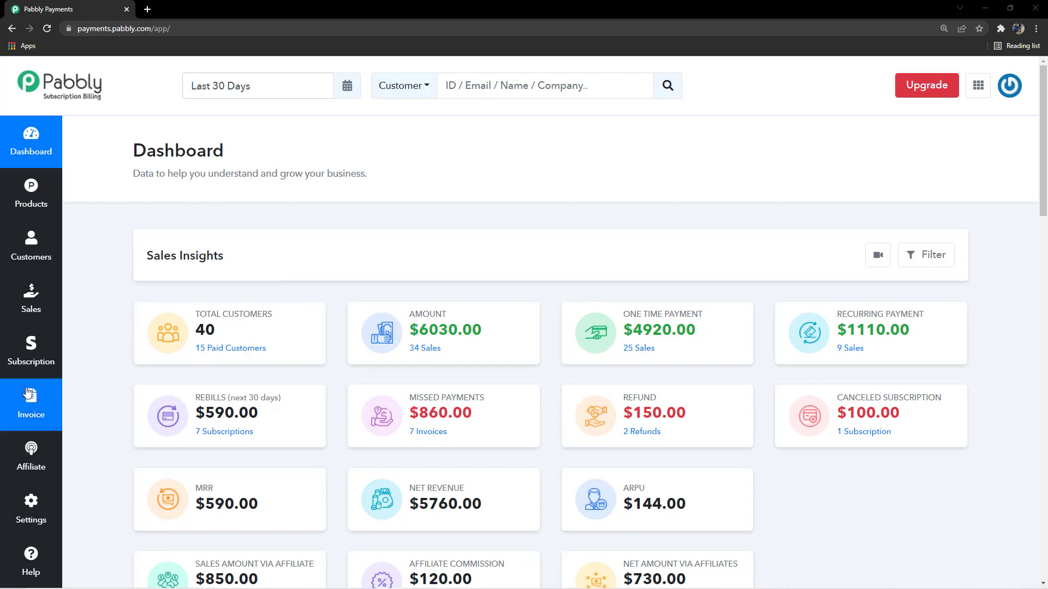
Go to the Subscriptions list and start a new manually added subscription
click(27, 366)
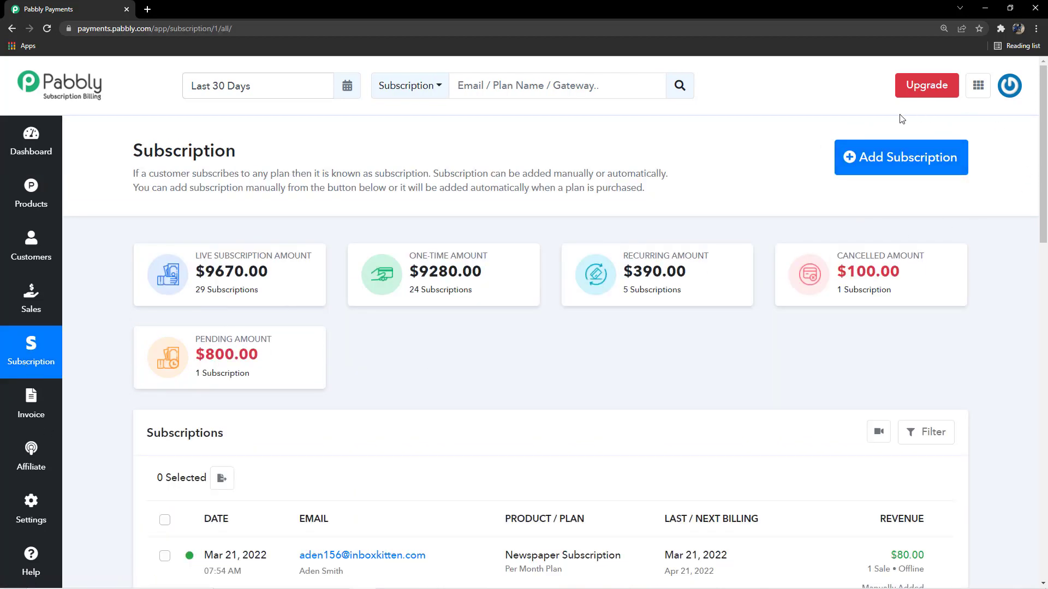
click(892, 160)
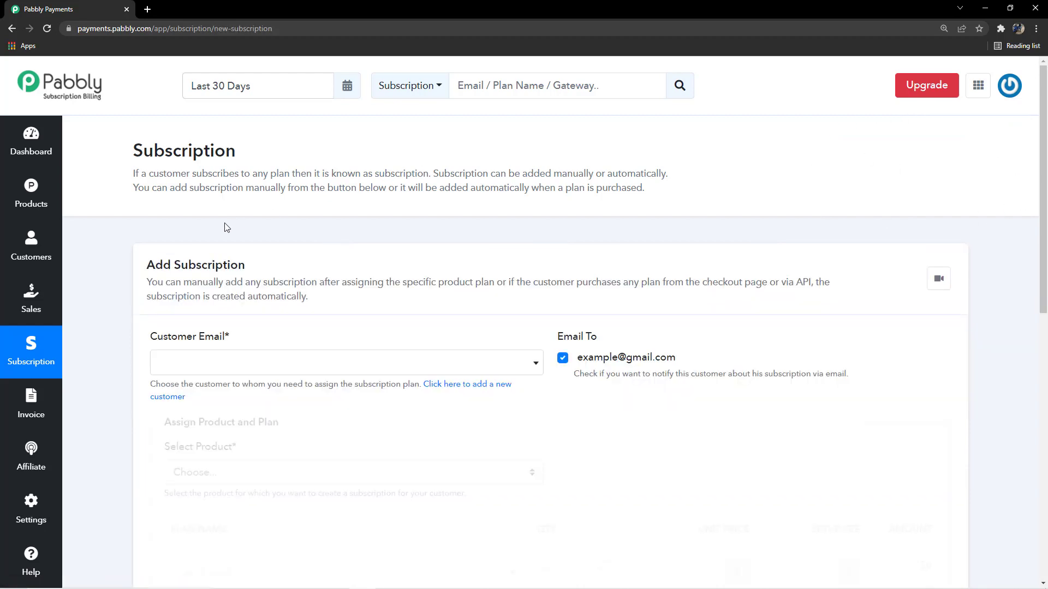
Browse the Customer Email list without choosing anyone, then bring up the Add Customer form
scroll(245, 253, down, 5)
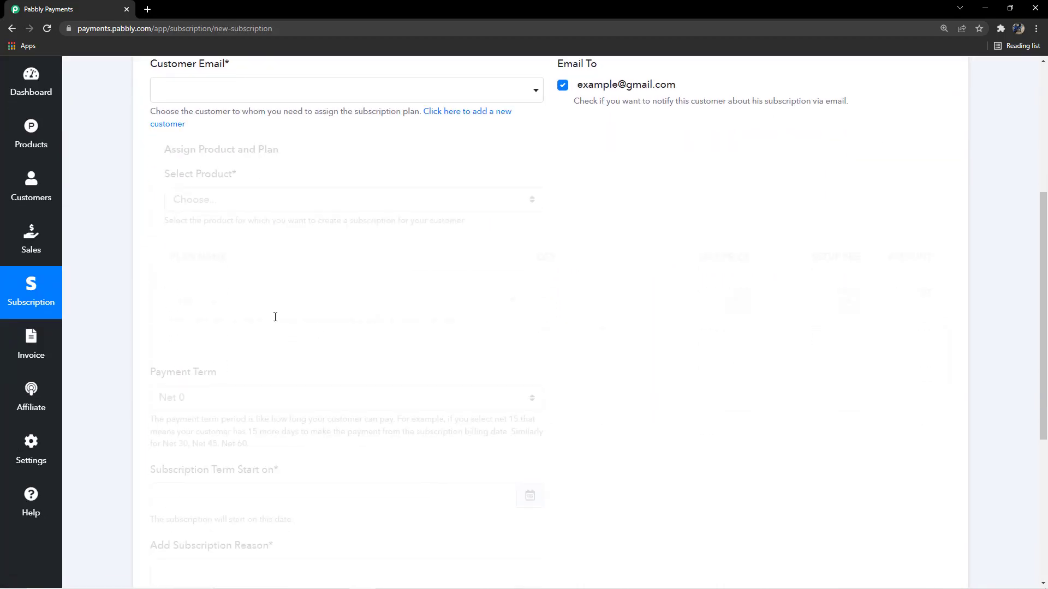
scroll(275, 317, up, 4)
scroll(257, 251, down, 2)
drag(235, 173, 135, 171)
click(250, 153)
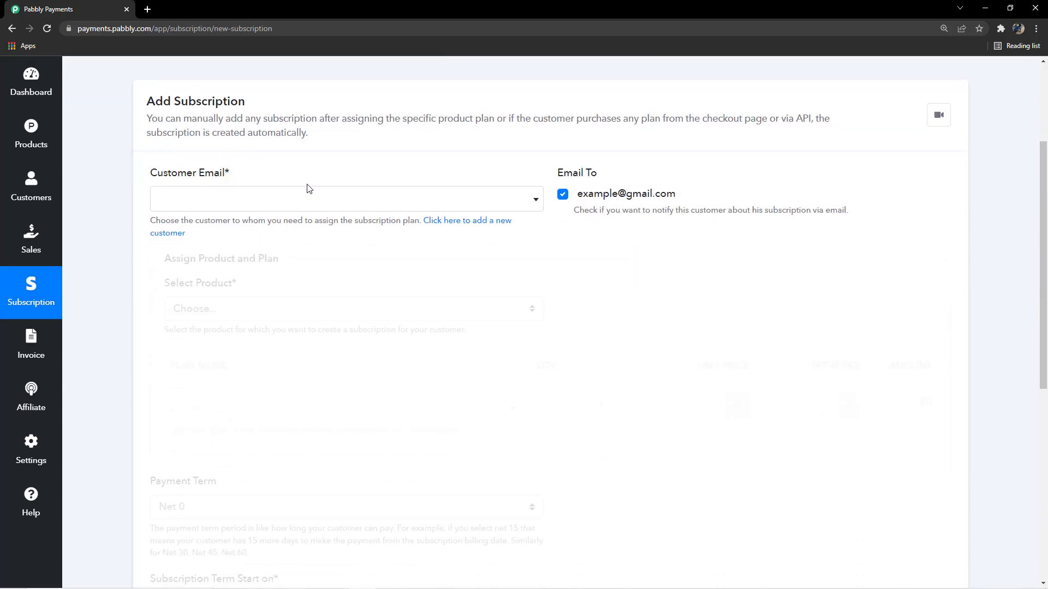
click(492, 202)
scroll(347, 352, down, 1)
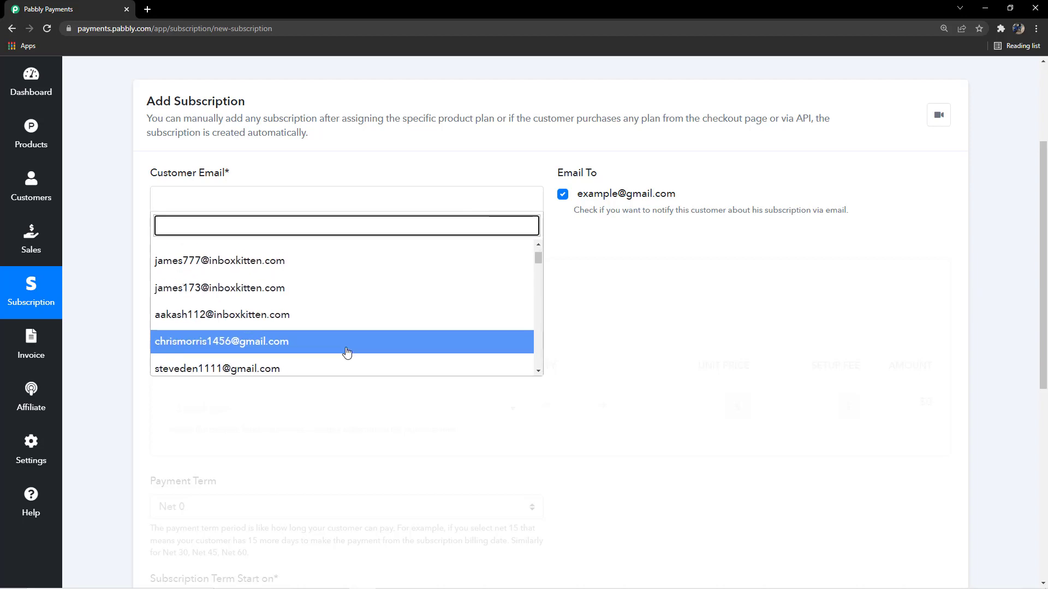
scroll(347, 351, down, 8)
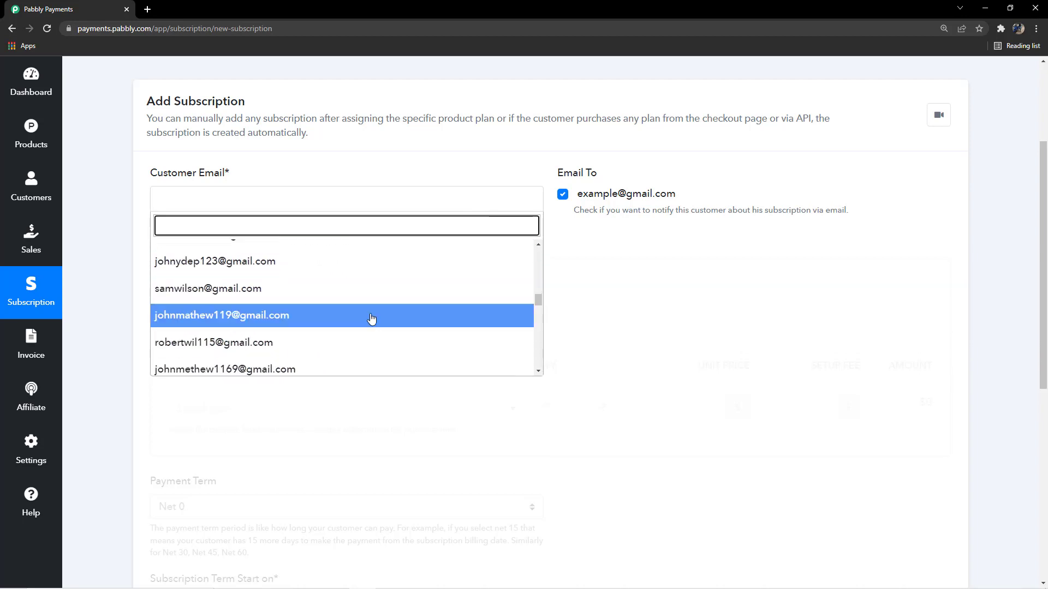
scroll(371, 318, down, 2)
scroll(374, 309, up, 10)
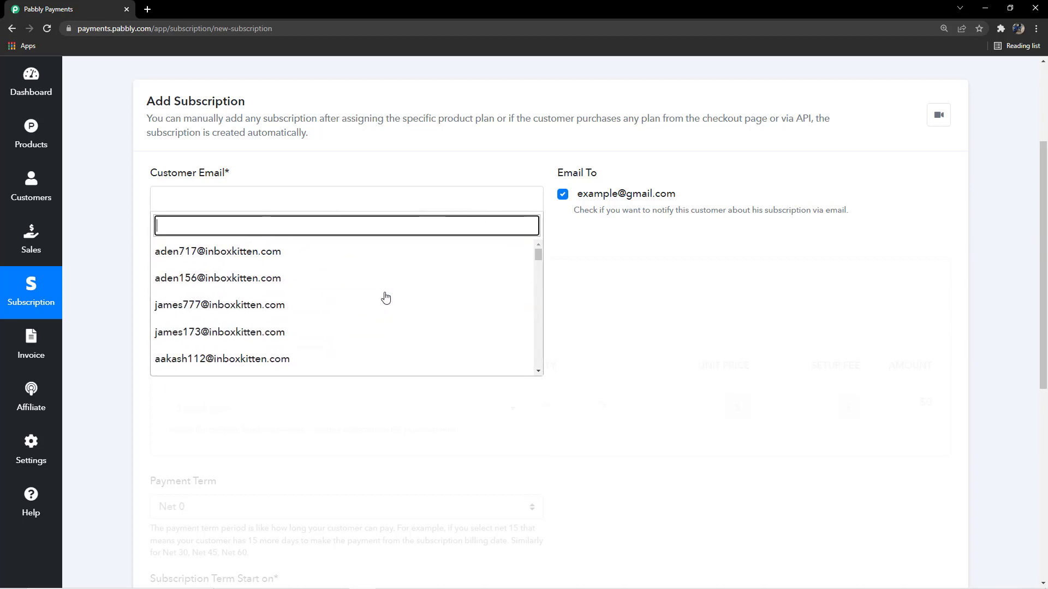
click(584, 283)
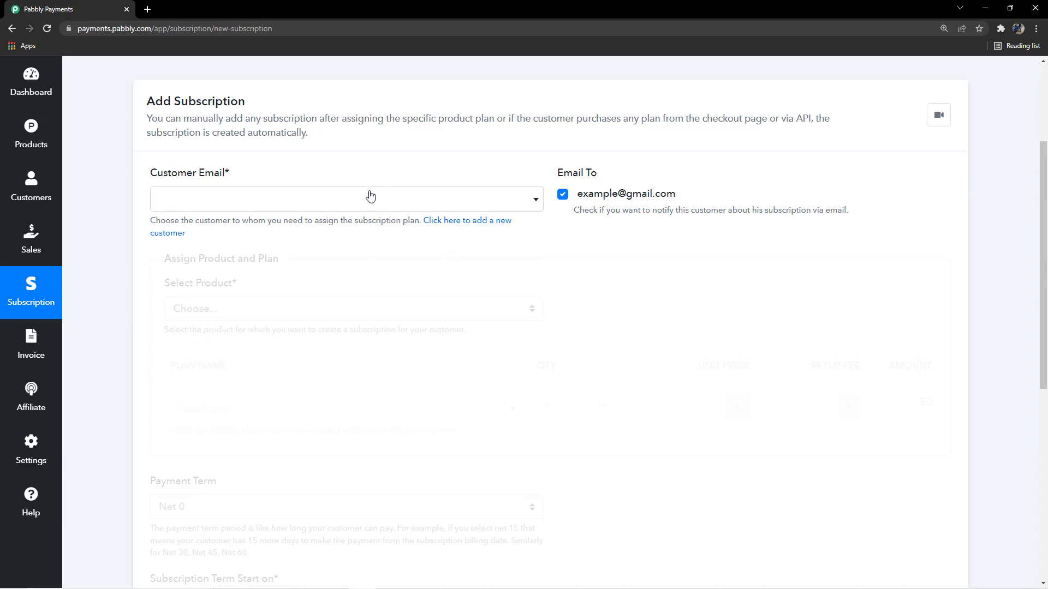
click(471, 226)
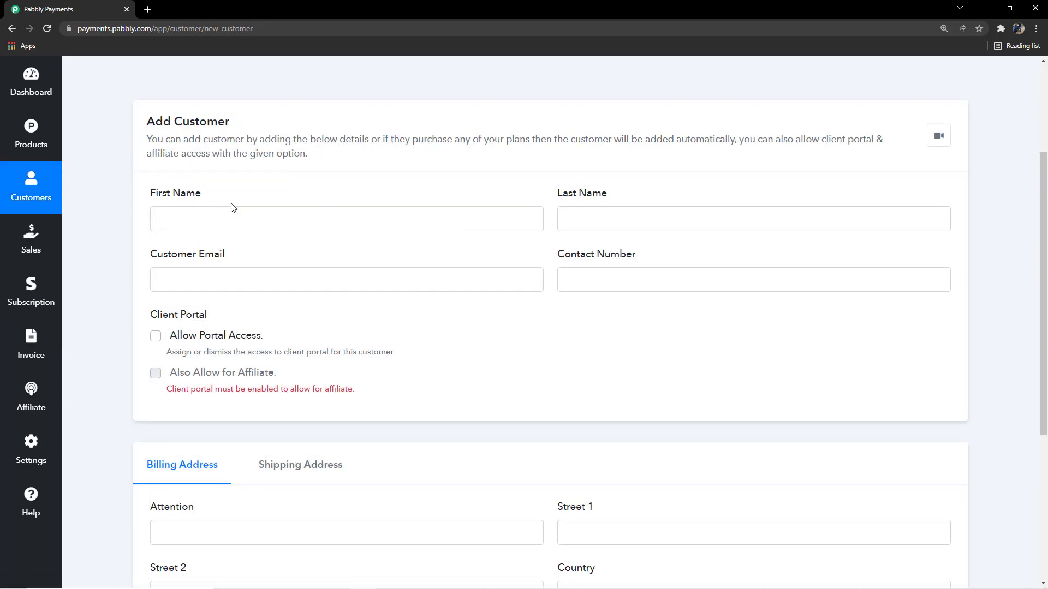
Look over the empty Add Customer page, then go back to Add Subscription
scroll(229, 203, down, 1)
scroll(215, 193, up, 1)
drag(147, 199, 212, 201)
click(599, 195)
scroll(276, 191, down, 2)
drag(150, 147, 231, 146)
click(233, 144)
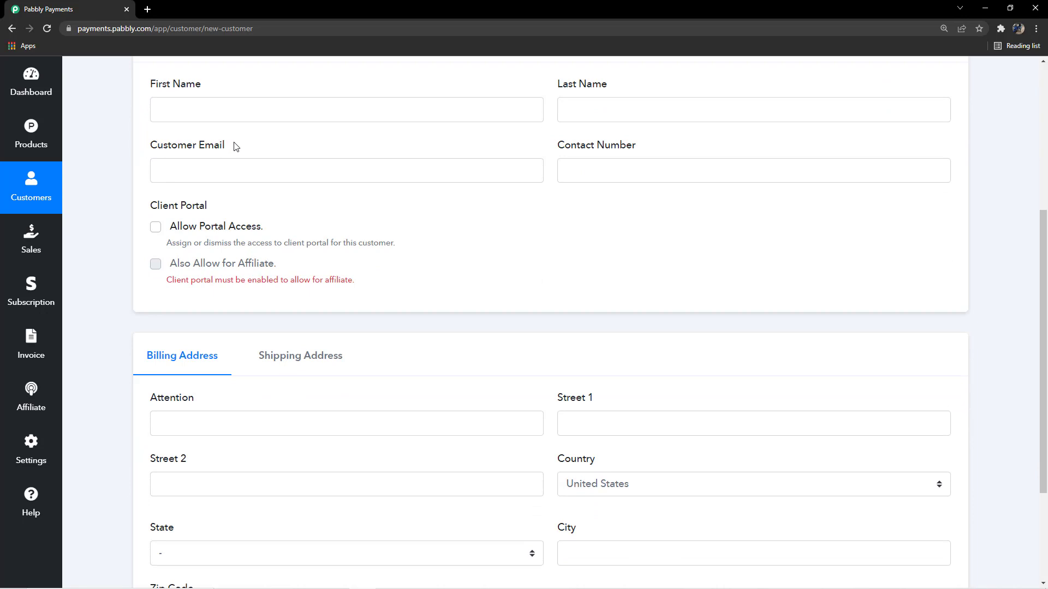
scroll(213, 403, down, 2)
scroll(158, 503, down, 1)
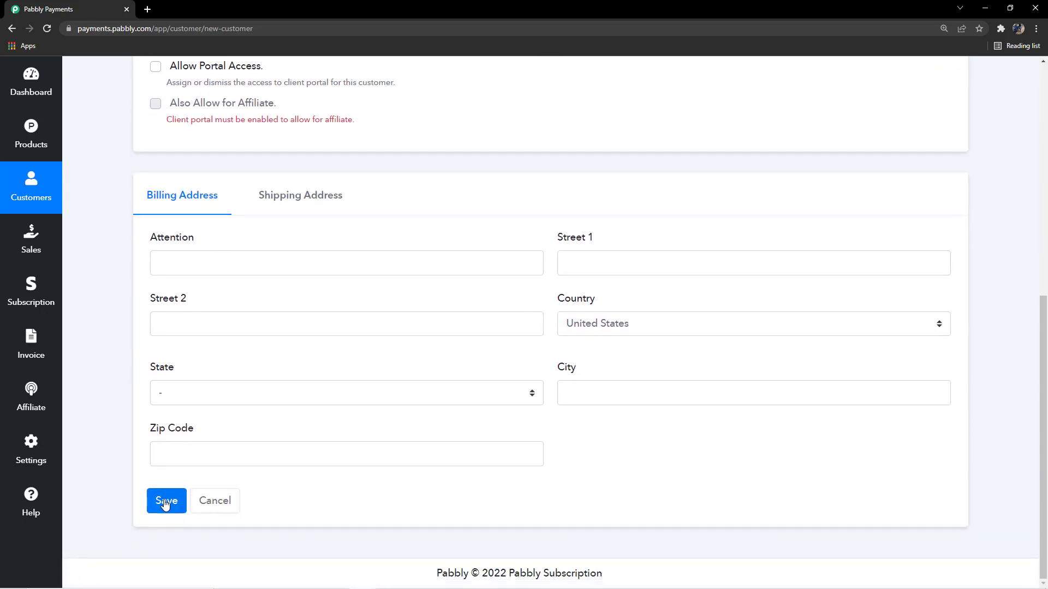
click(10, 28)
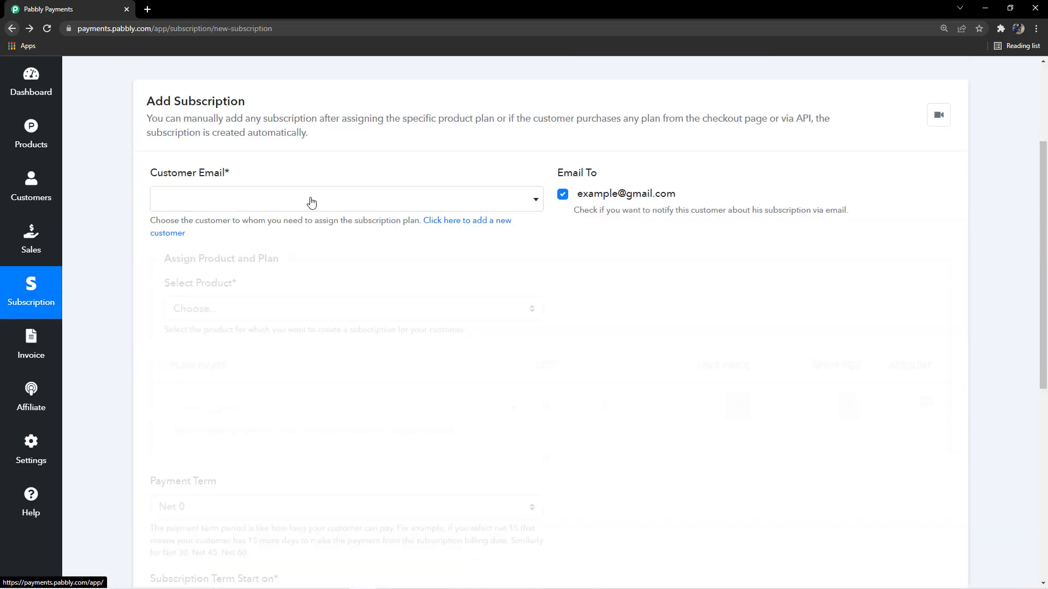
Choose the first customer email and toggle the Email To notification off and back on
click(463, 200)
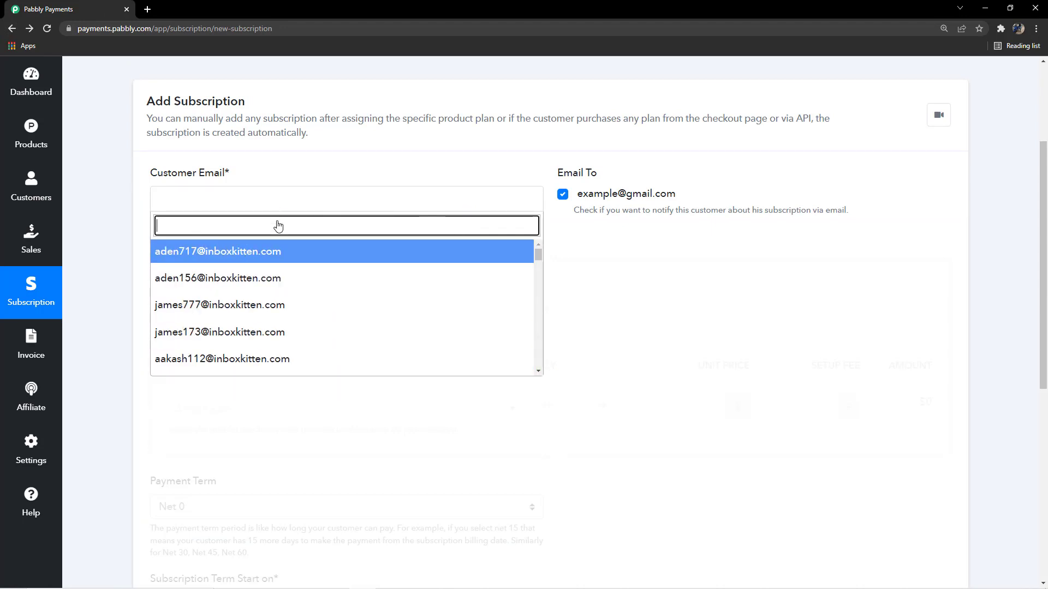
click(253, 252)
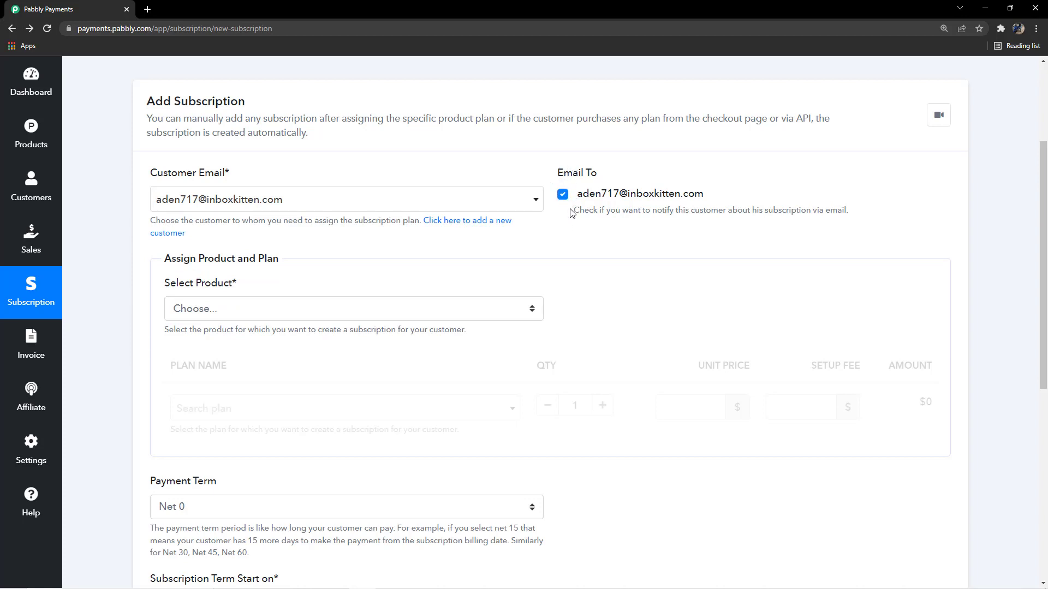
drag(570, 210, 736, 204)
click(876, 198)
drag(578, 195, 718, 203)
click(716, 203)
click(562, 200)
click(562, 199)
Pick Newspaper Subscription as the product and list its Yearly and Per Month plans
scroll(454, 272, down, 3)
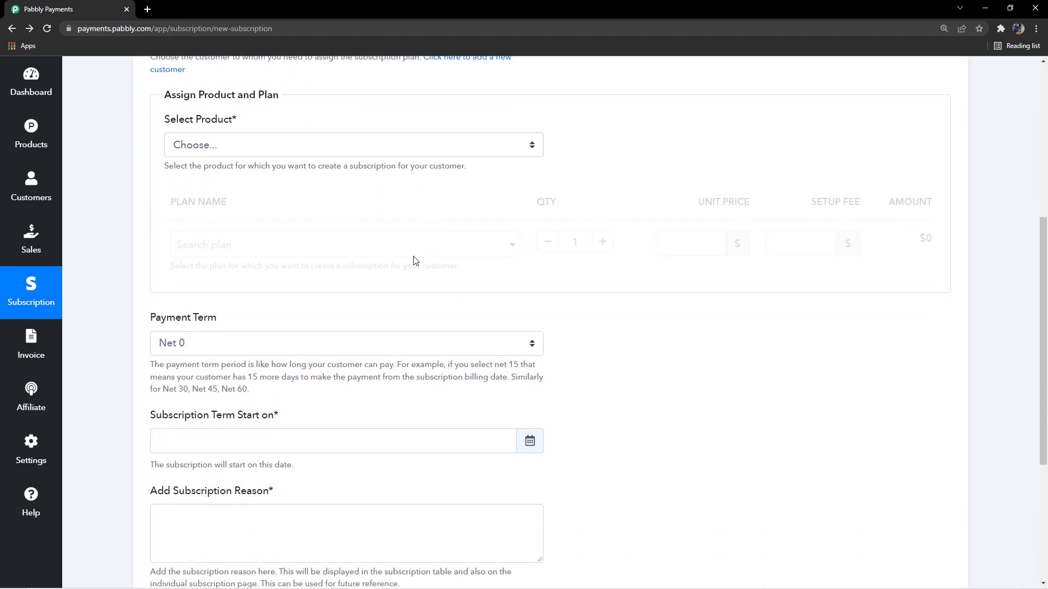
click(253, 151)
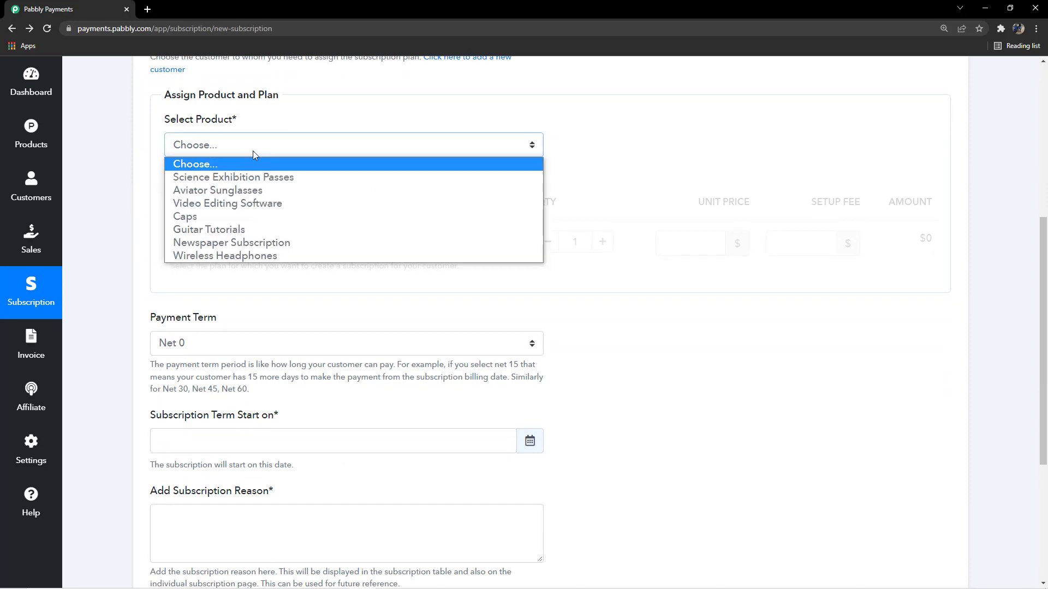
scroll(556, 228, up, 3)
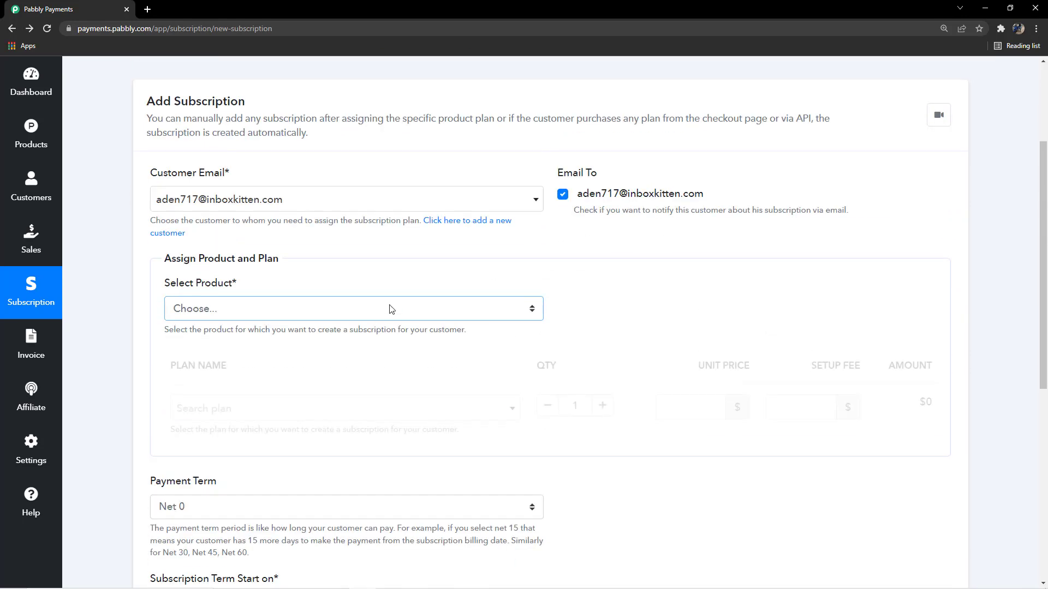
click(391, 309)
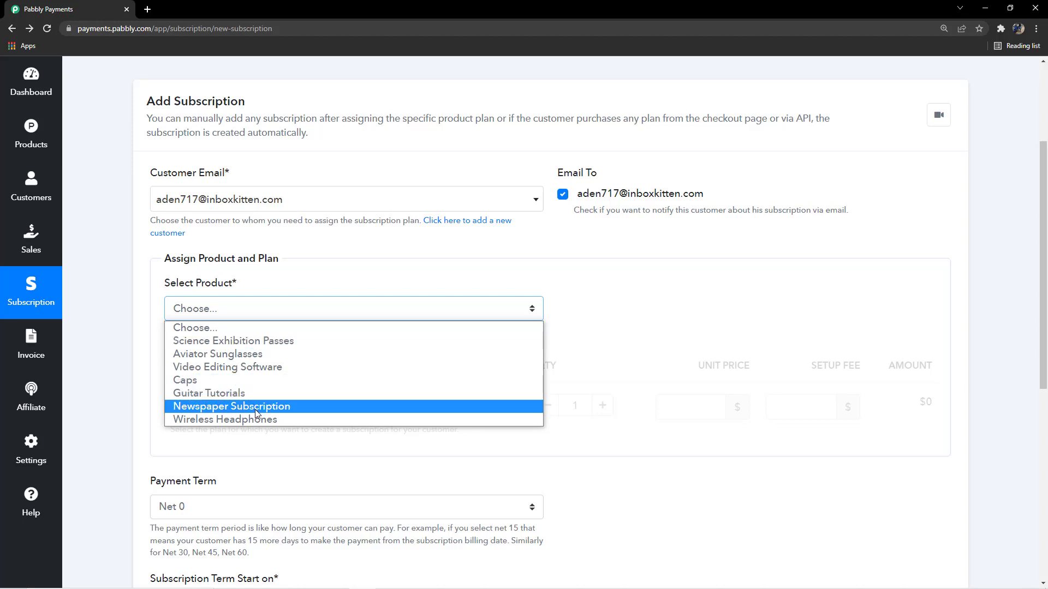
click(240, 410)
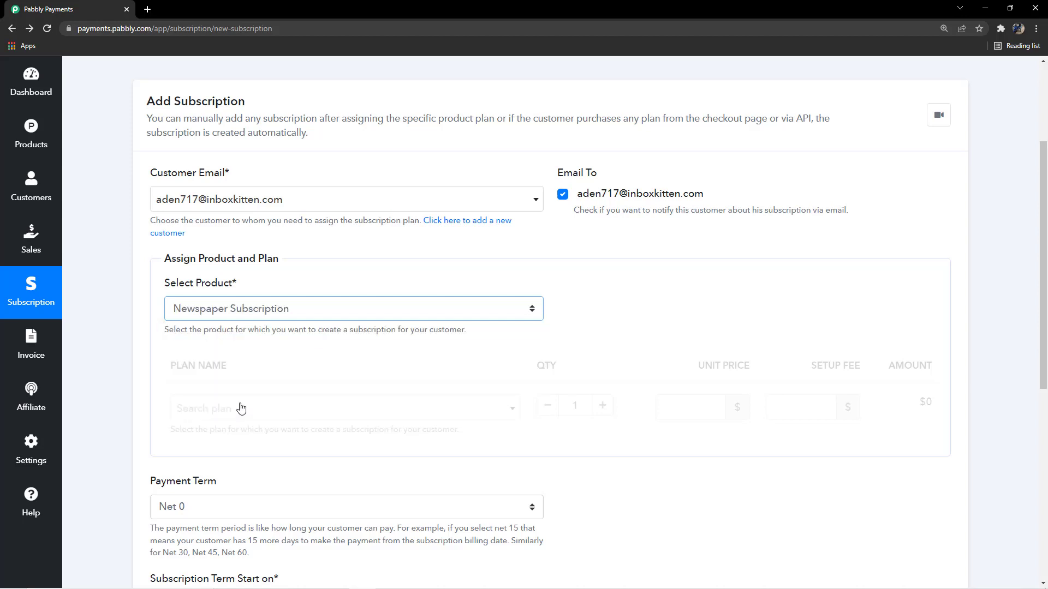
scroll(290, 283, down, 1)
scroll(290, 283, down, 3)
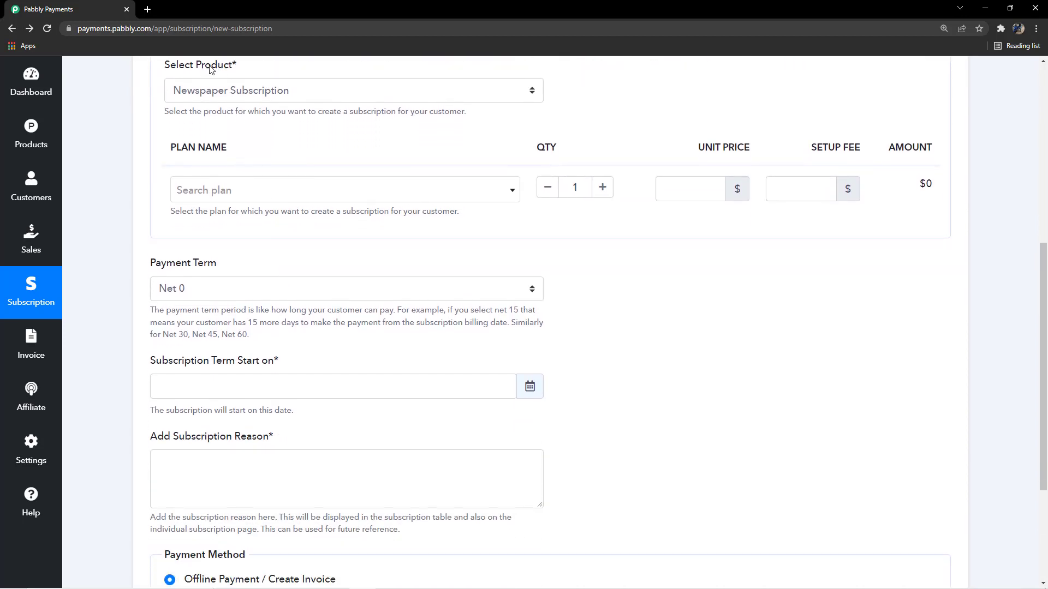
click(304, 192)
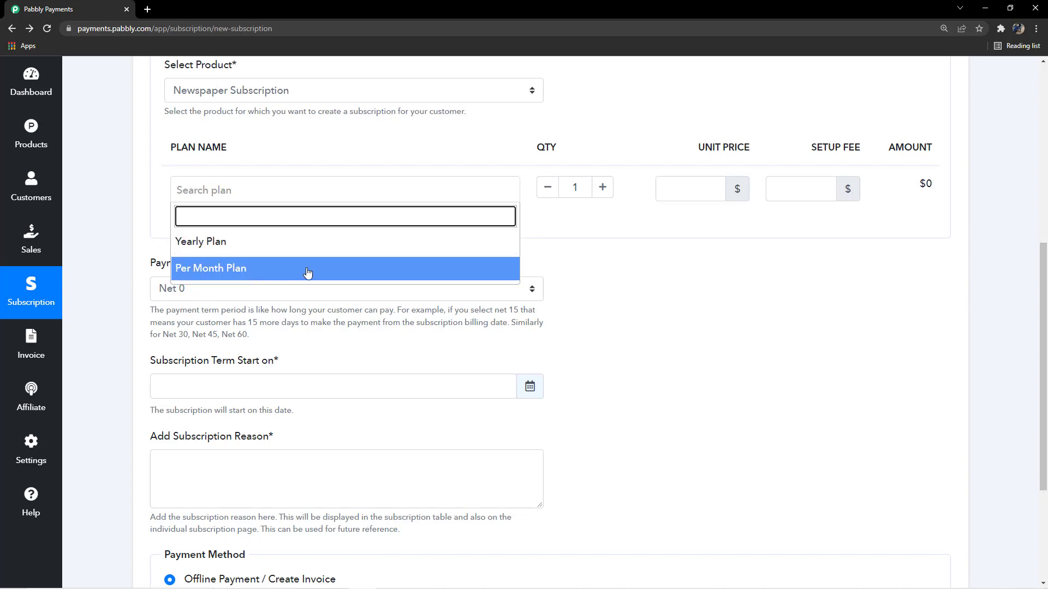
click(271, 272)
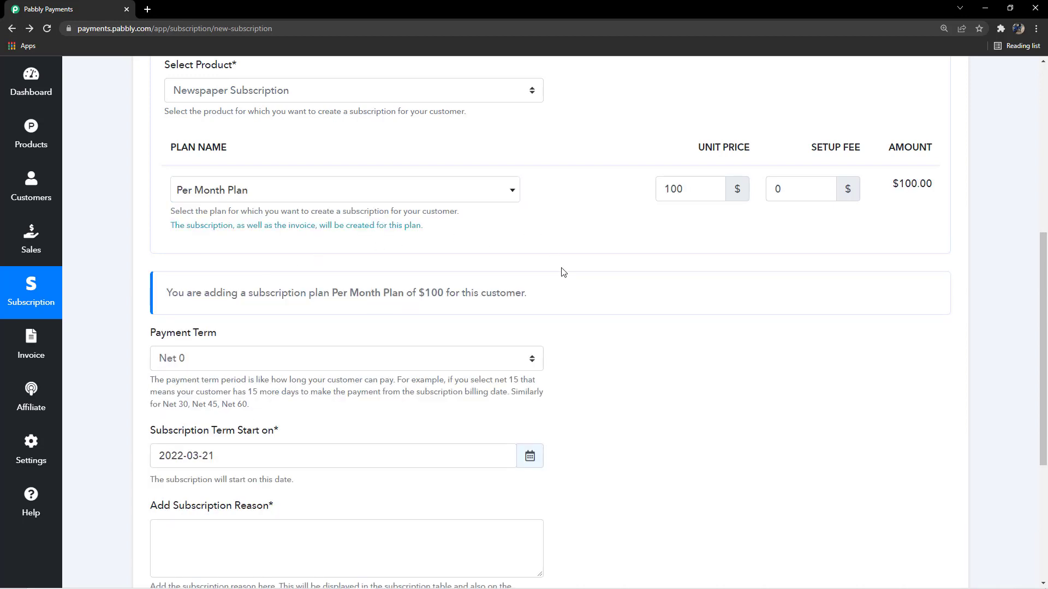
scroll(577, 285, up, 1)
scroll(541, 297, up, 1)
scroll(711, 257, down, 2)
drag(686, 151, 936, 162)
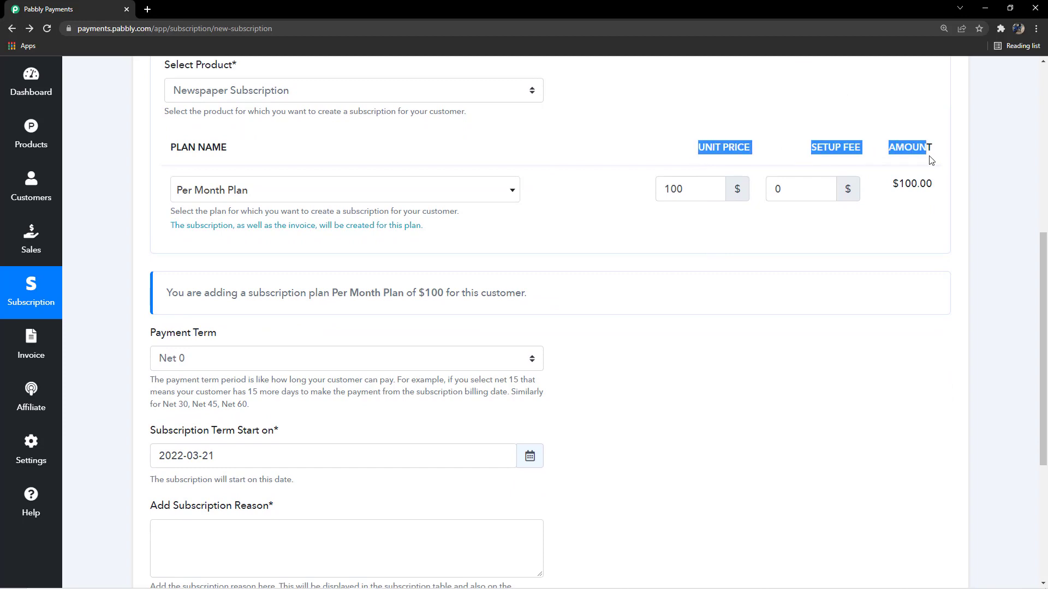
click(626, 159)
click(686, 187)
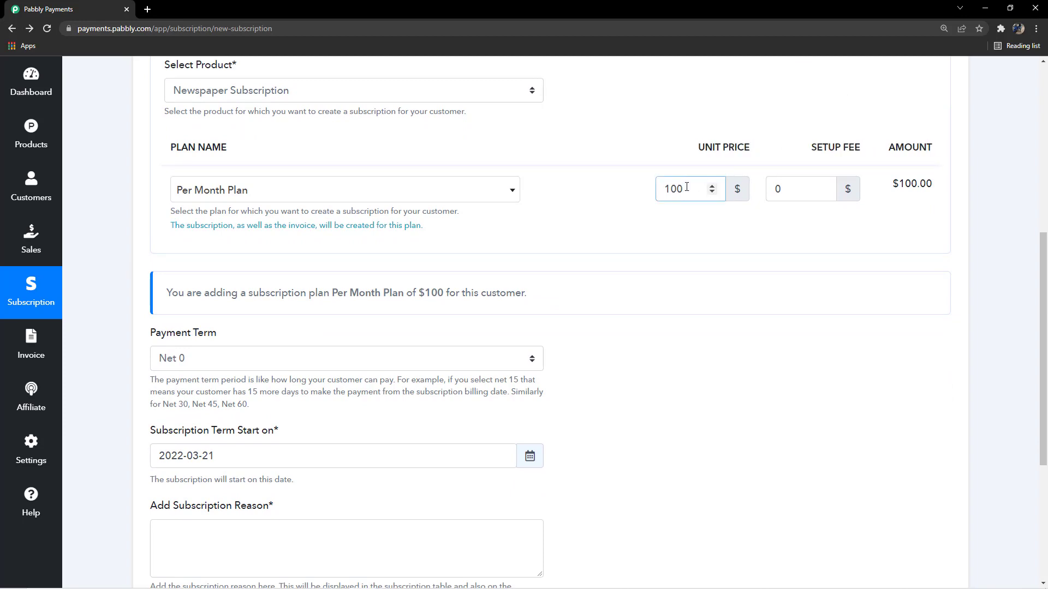
click(704, 235)
click(689, 187)
key(BackSpace)
key(BackSpace)
key(BackSpace)
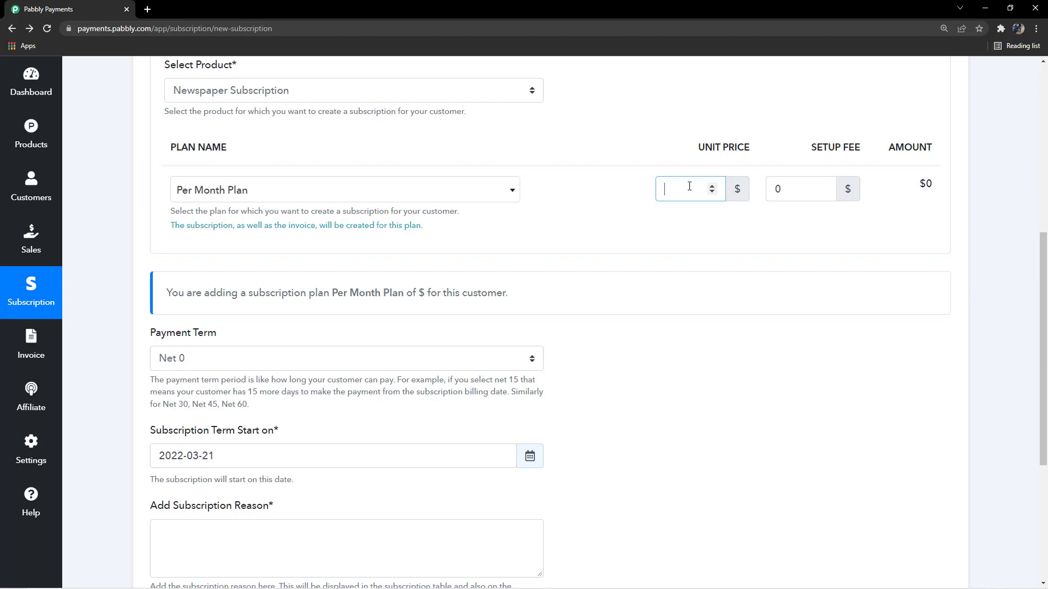
text(80)
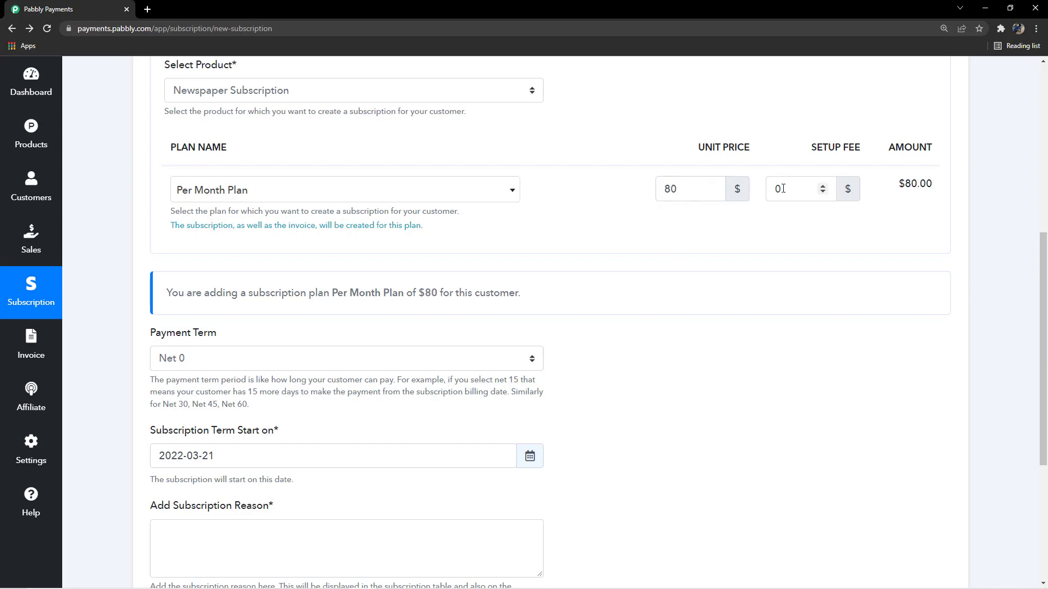
click(794, 183)
key(BackSpace)
text(10)
click(829, 249)
scroll(644, 227, up, 2)
scroll(572, 226, down, 3)
scroll(570, 225, up, 4)
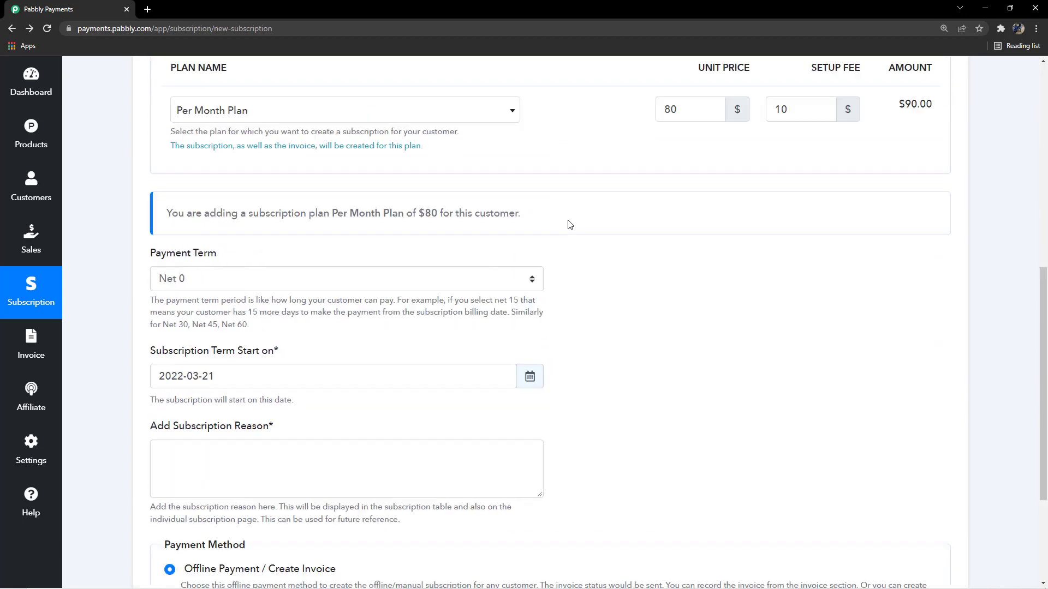
scroll(643, 355, up, 3)
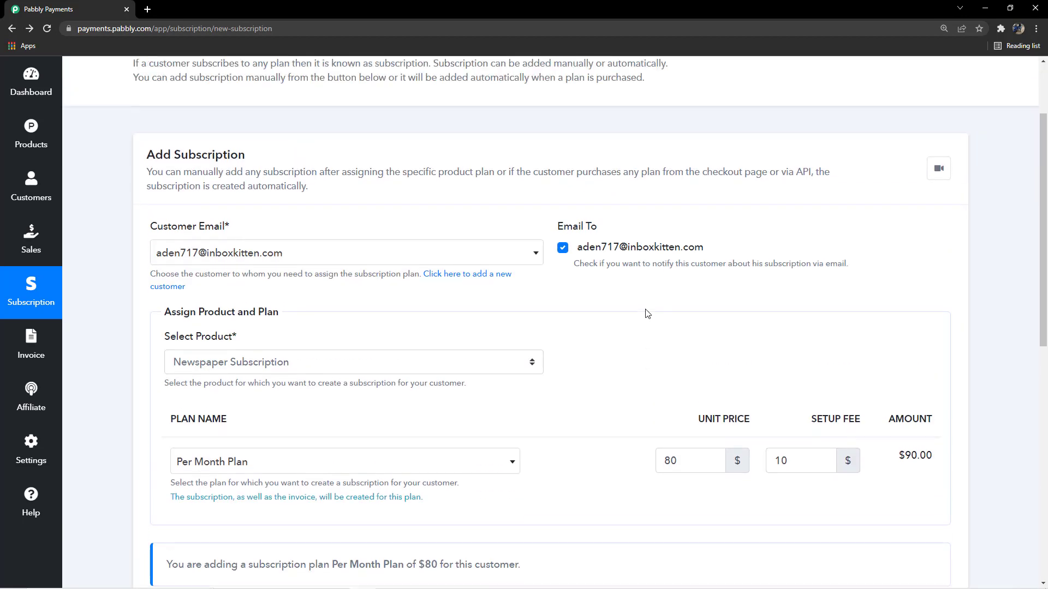
scroll(645, 314, down, 5)
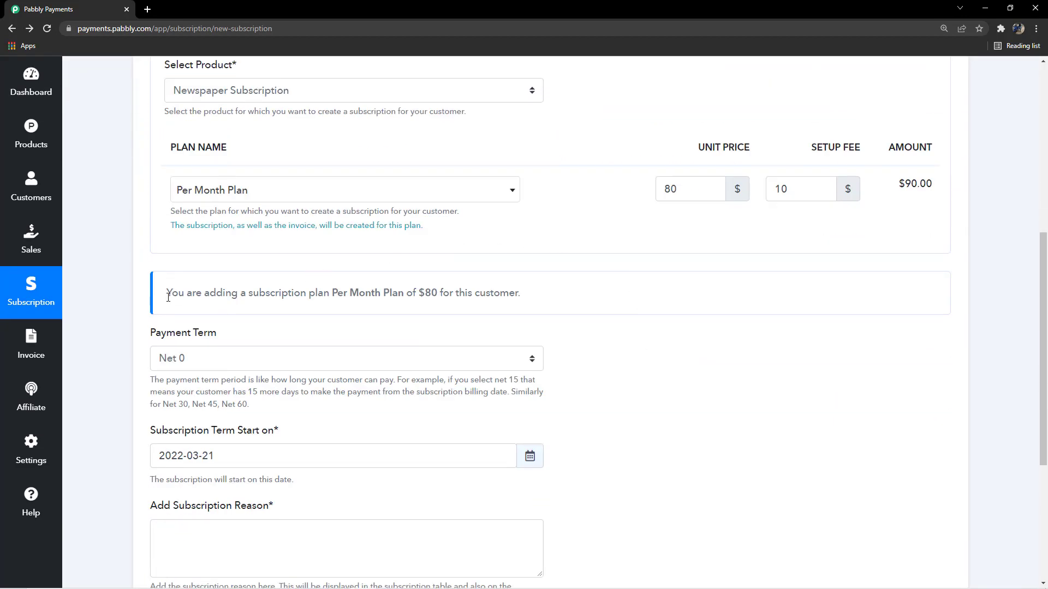
drag(168, 297, 564, 297)
click(488, 290)
scroll(333, 257, down, 2)
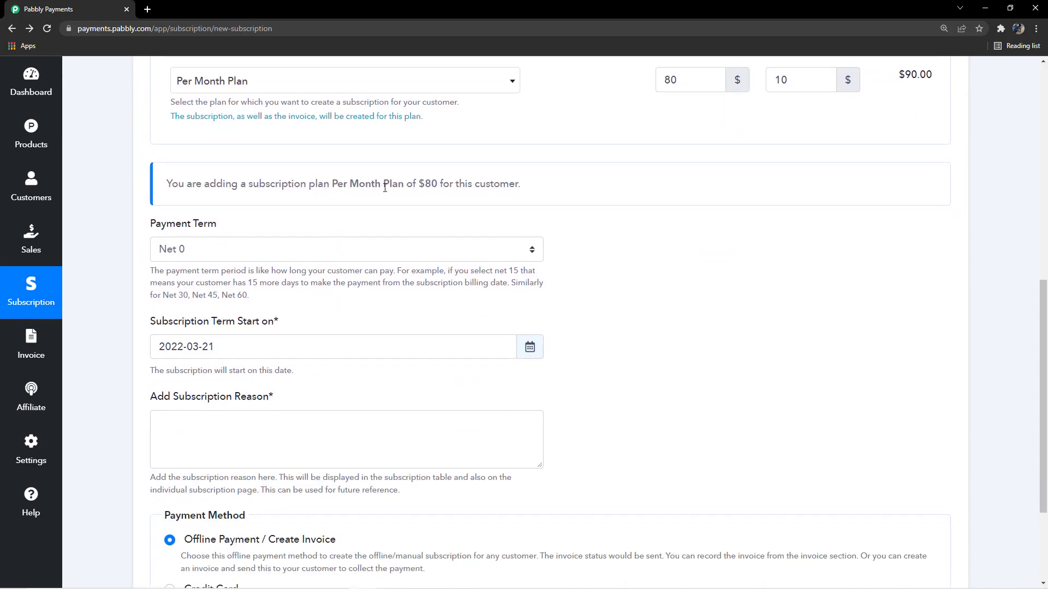
scroll(526, 218, up, 6)
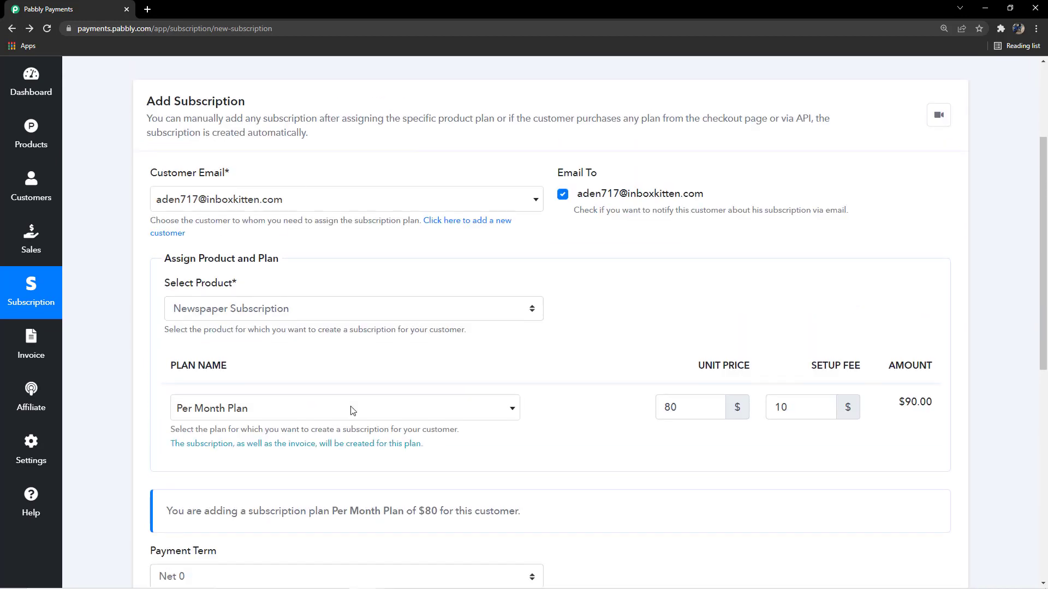
scroll(473, 395, down, 5)
scroll(472, 395, down, 2)
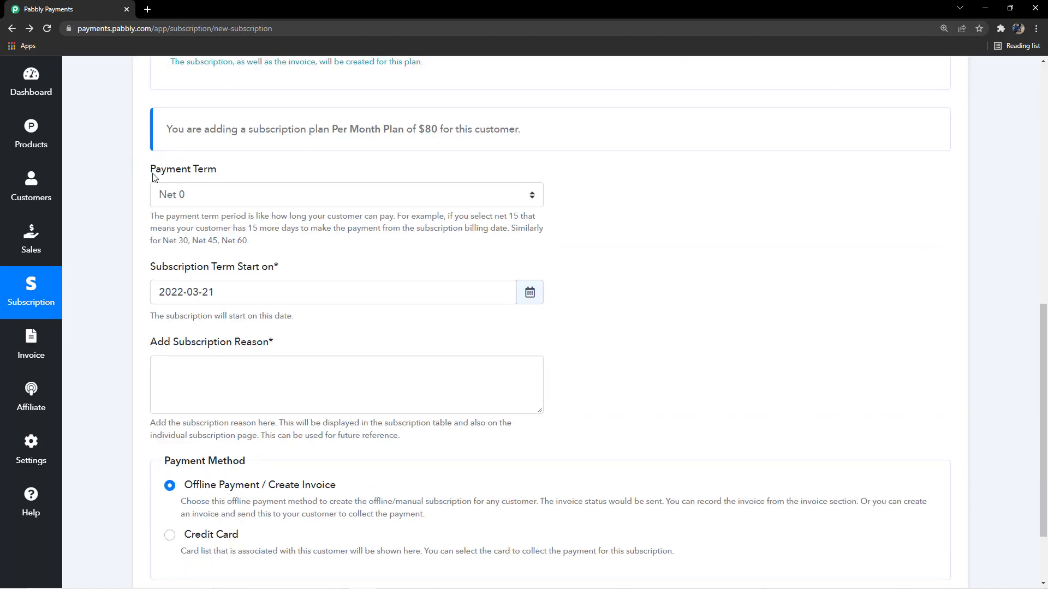
Highlight the Payment Term label several times for emphasis
drag(153, 174, 233, 177)
click(238, 176)
drag(130, 175, 276, 175)
click(274, 174)
drag(146, 174, 231, 170)
click(234, 171)
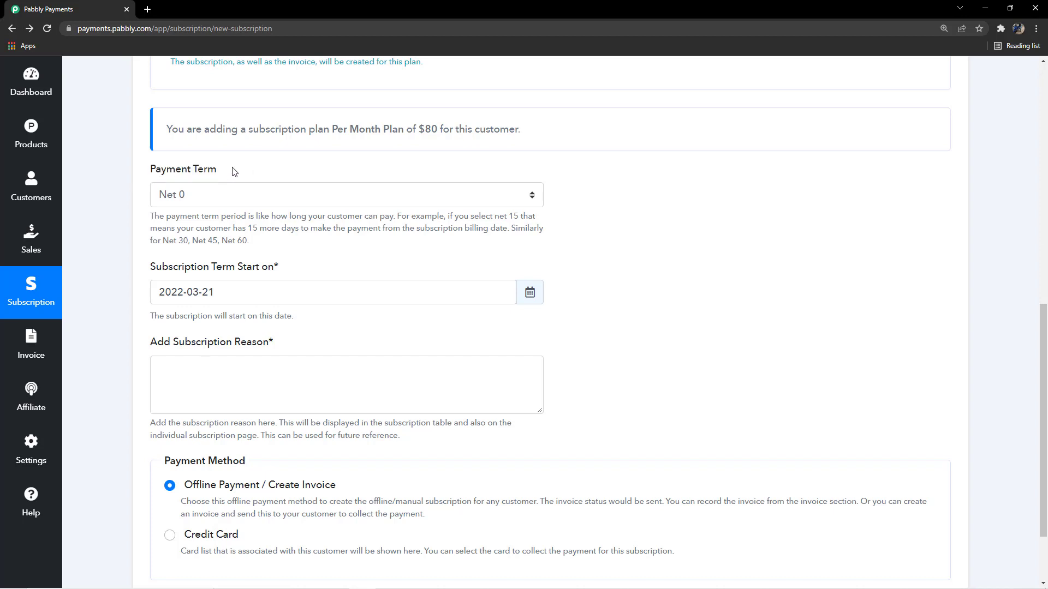
Set the payment term to Net 15 and review its explanation and the other choices
click(252, 202)
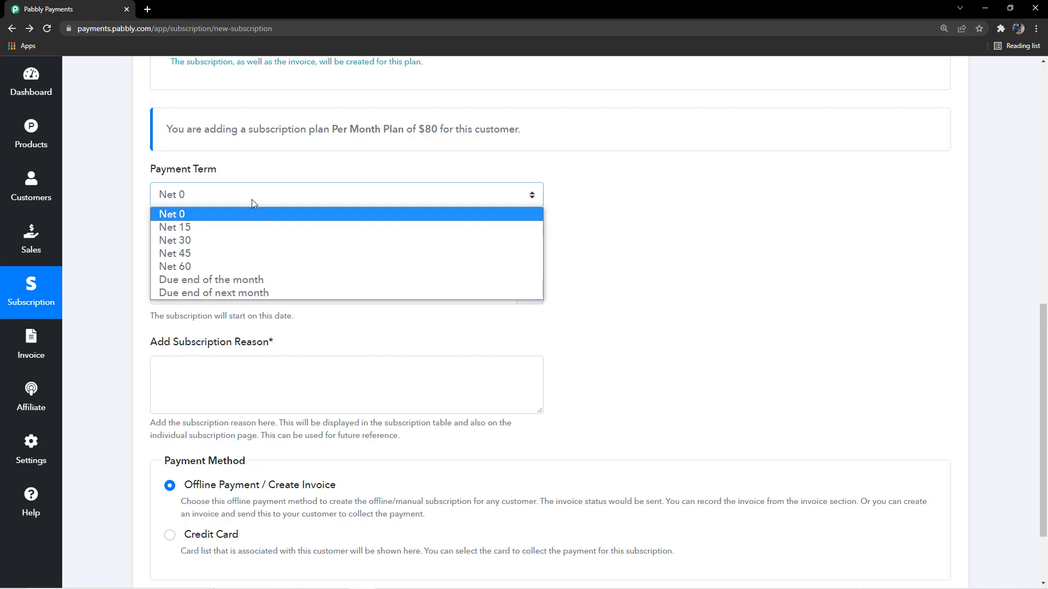
click(239, 228)
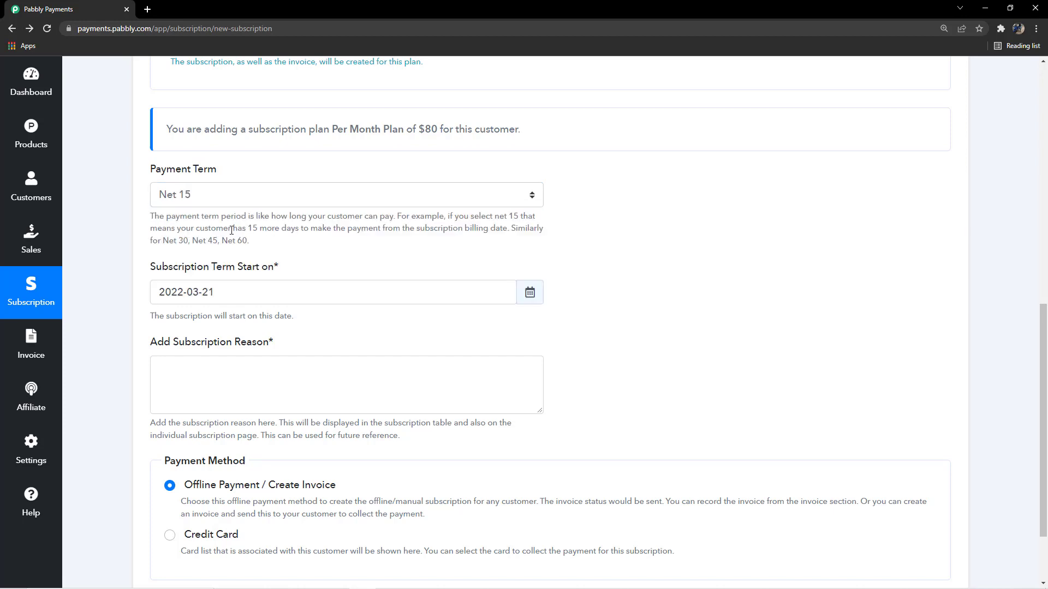
drag(232, 230, 527, 239)
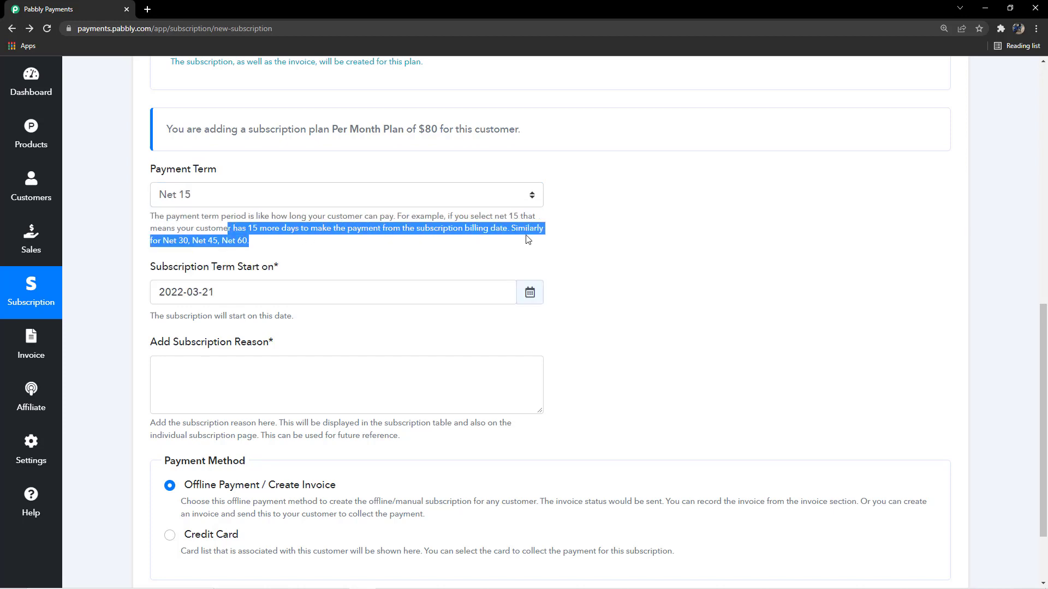
click(565, 239)
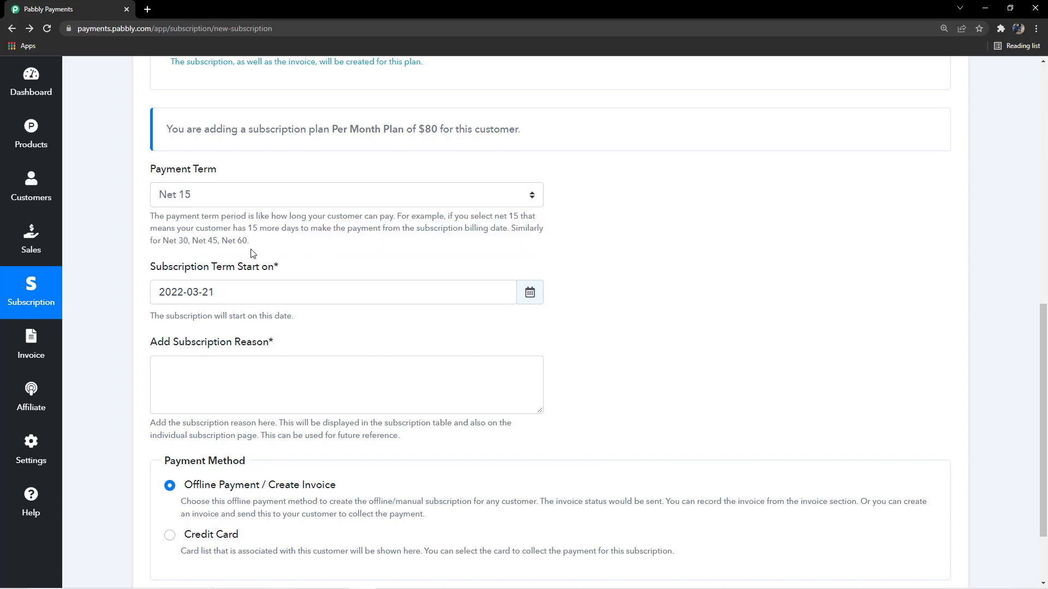
click(258, 198)
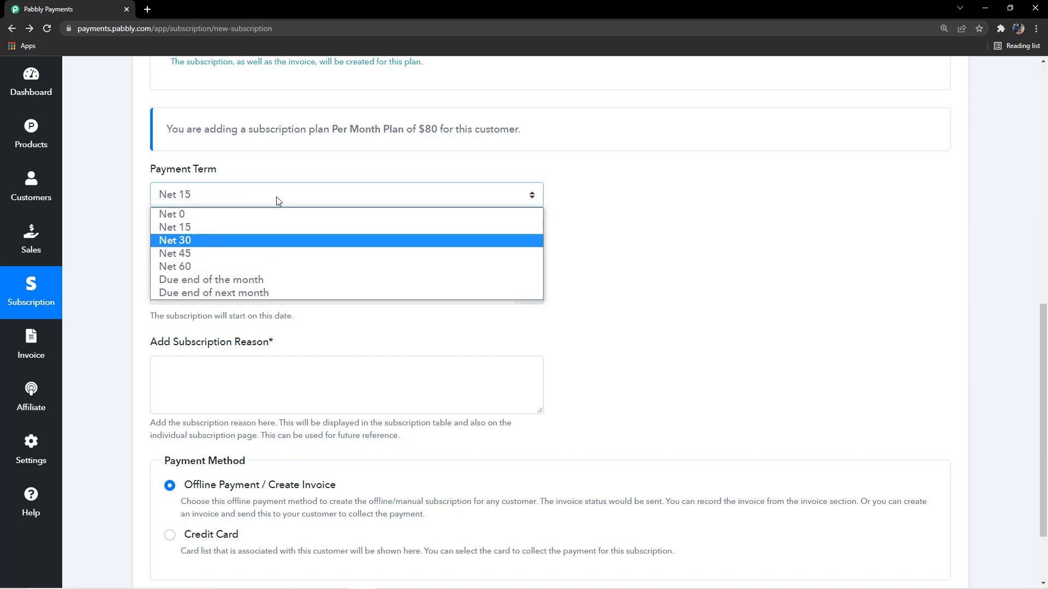
scroll(278, 172, down, 1)
scroll(279, 172, down, 1)
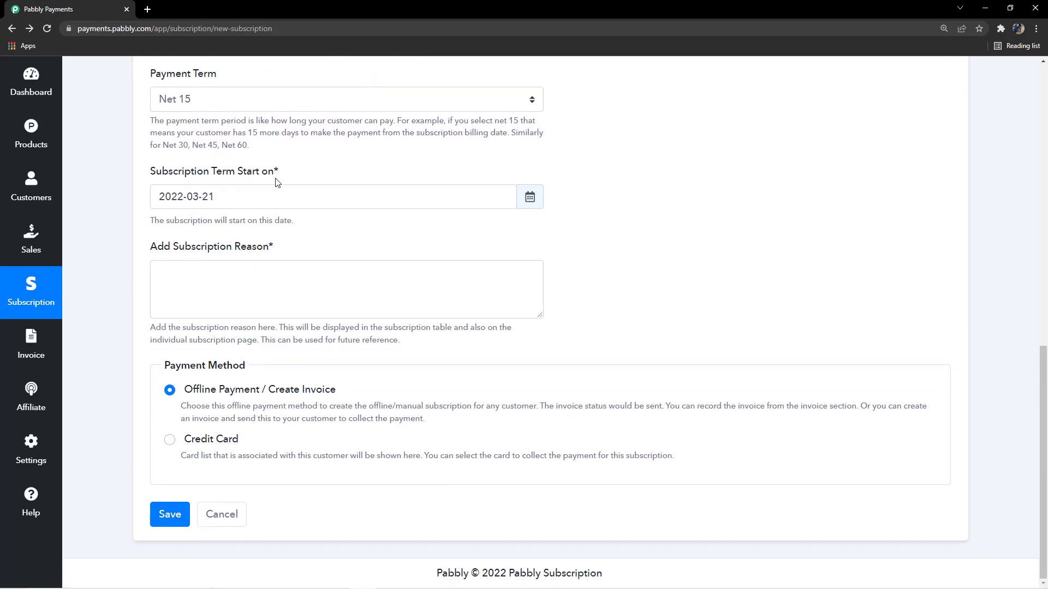
Browse the start-date calendar but keep the subscription start at 2022-03-21
click(251, 198)
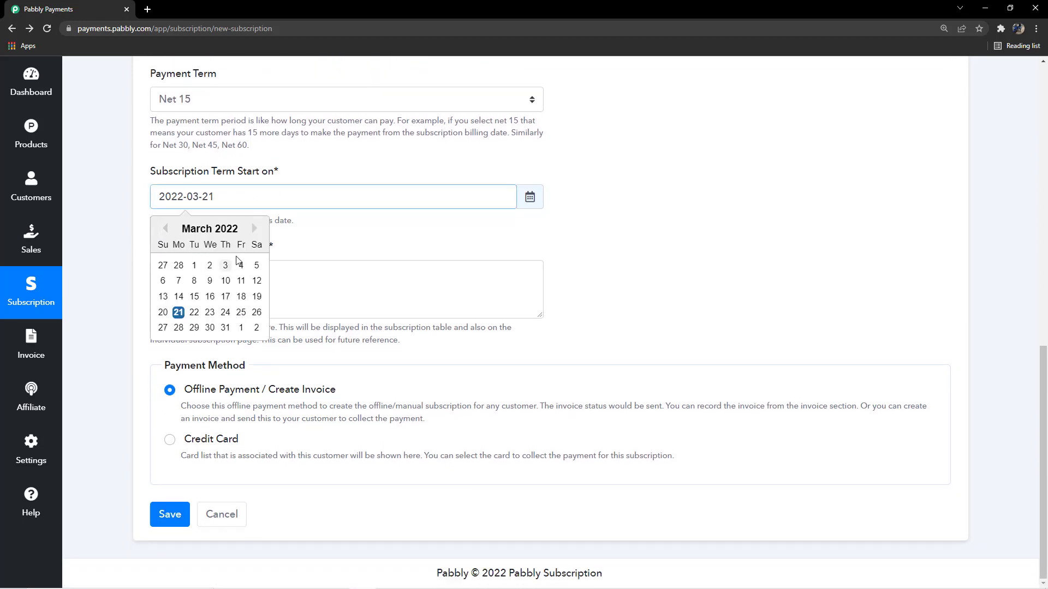
click(166, 228)
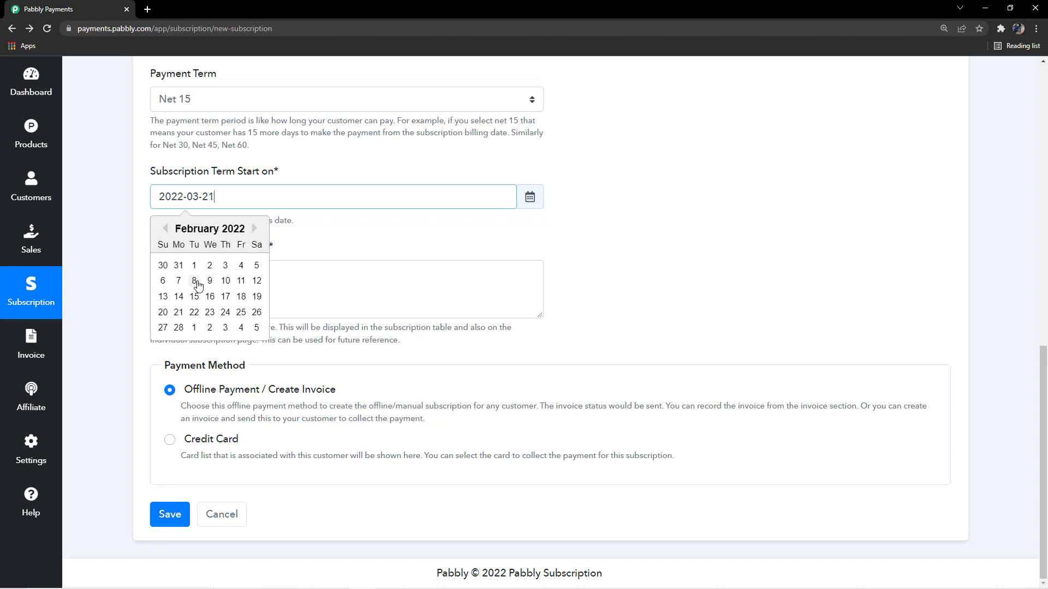
click(254, 230)
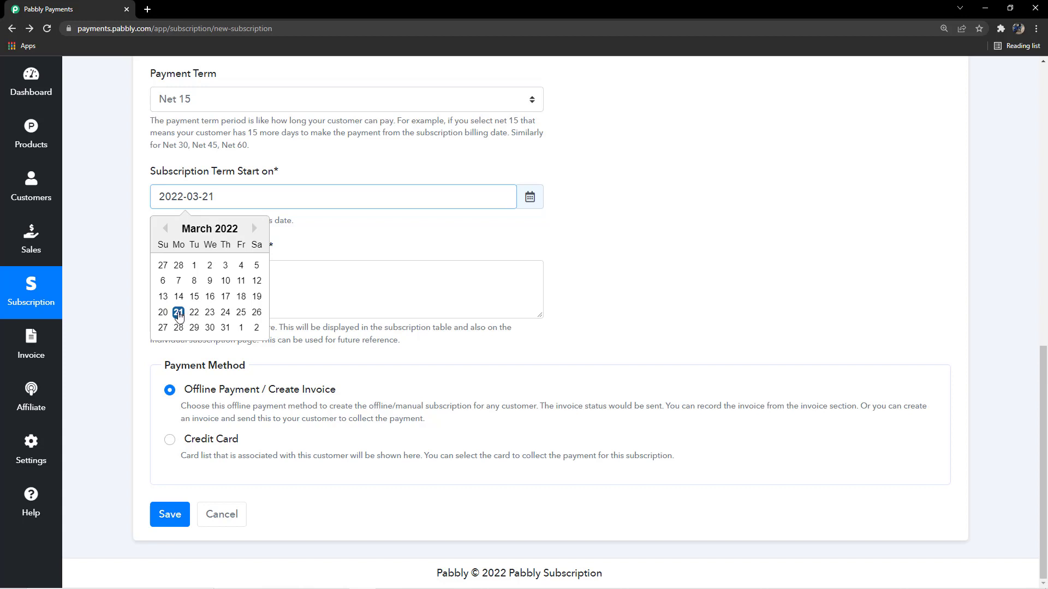
click(255, 229)
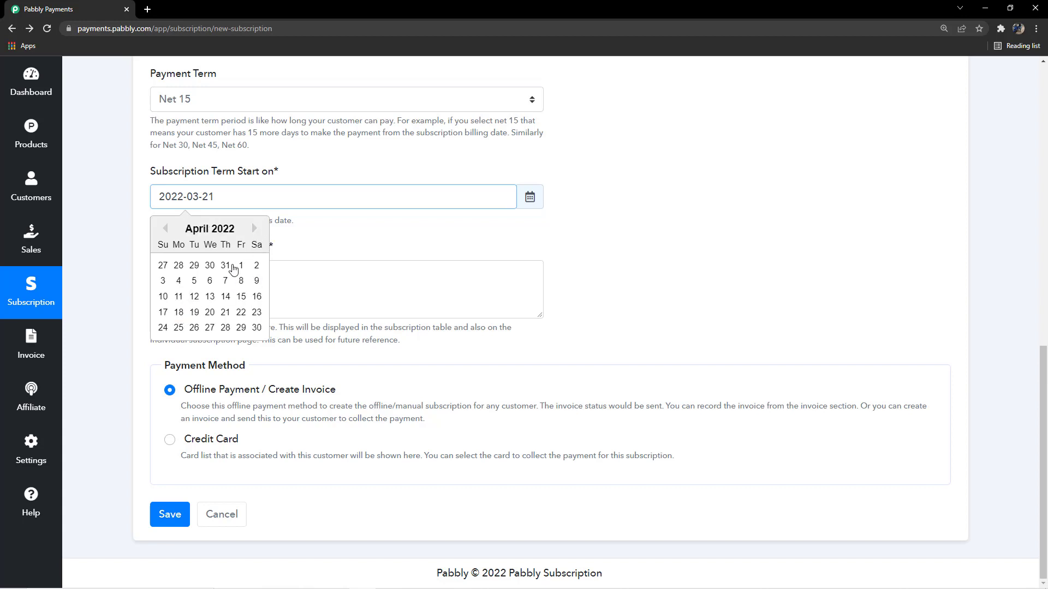
click(270, 239)
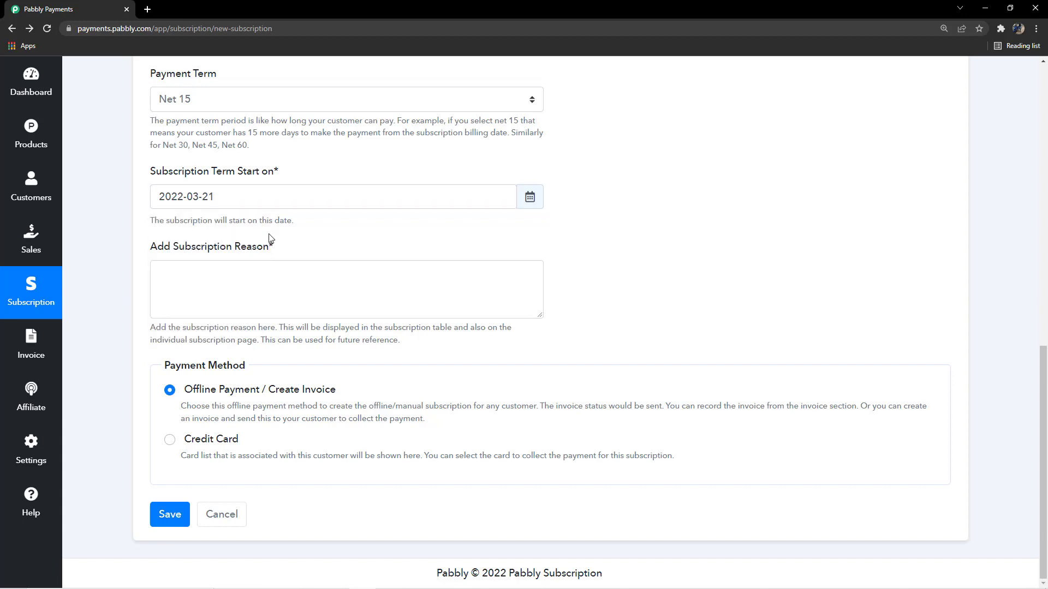
scroll(295, 273, up, 2)
scroll(293, 289, down, 2)
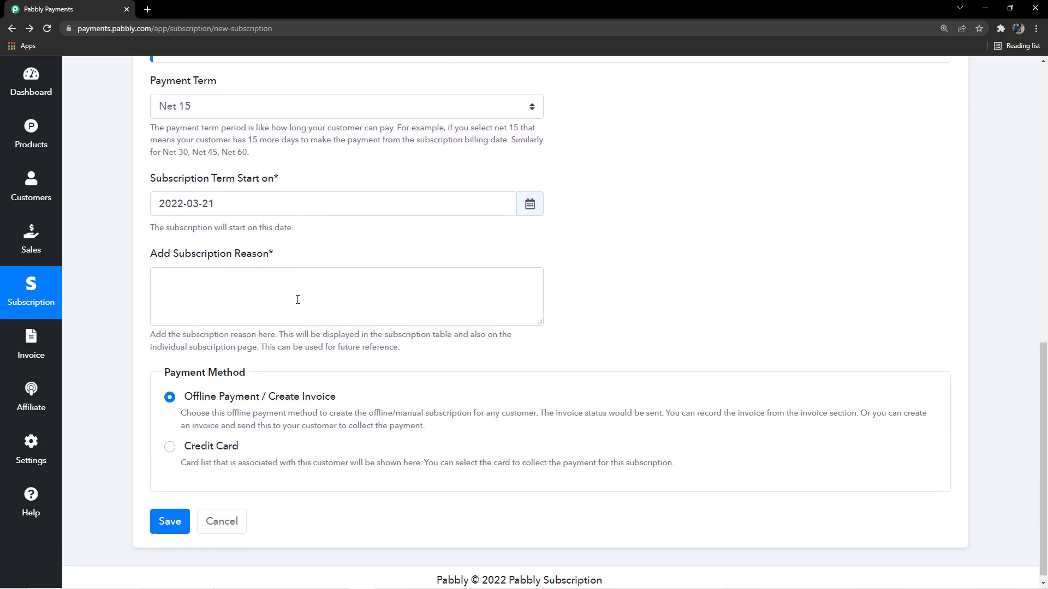
Begin the subscription reason with 'Payment made by the'
click(309, 292)
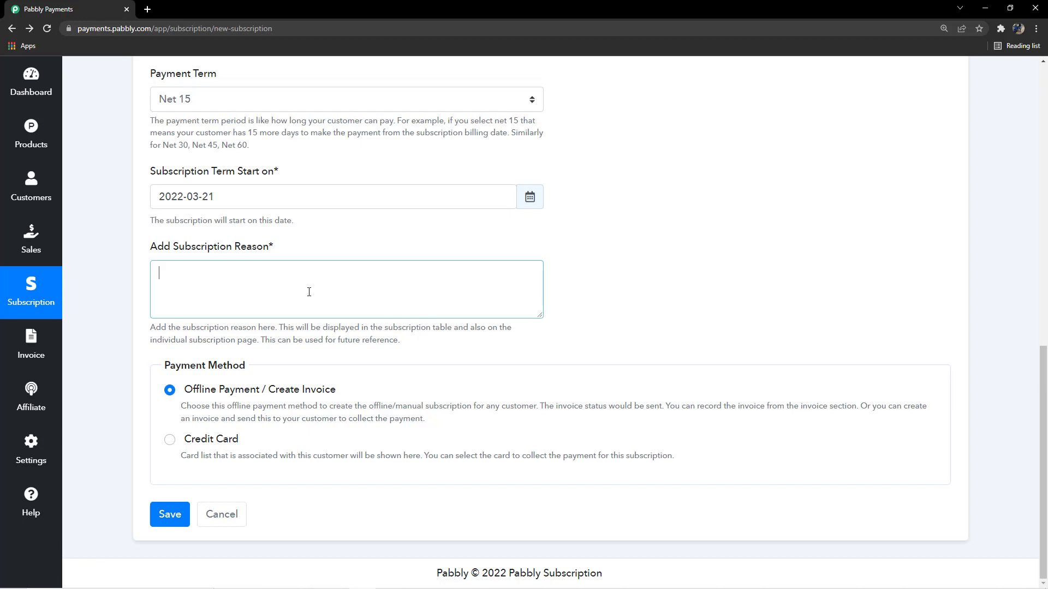
text(Payment made bythe Customer in Cash)
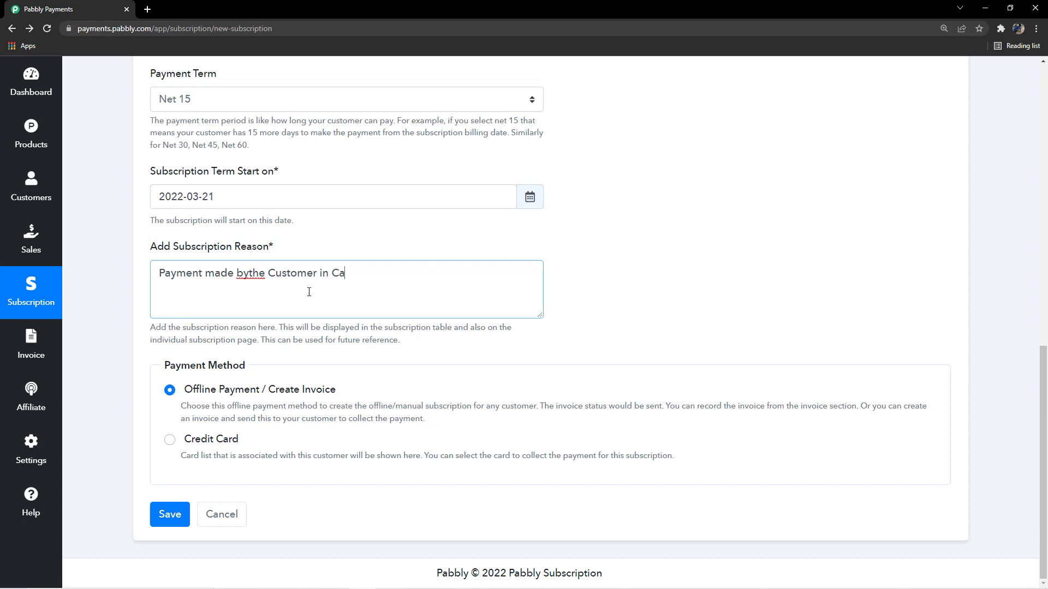
click(247, 275)
click(336, 242)
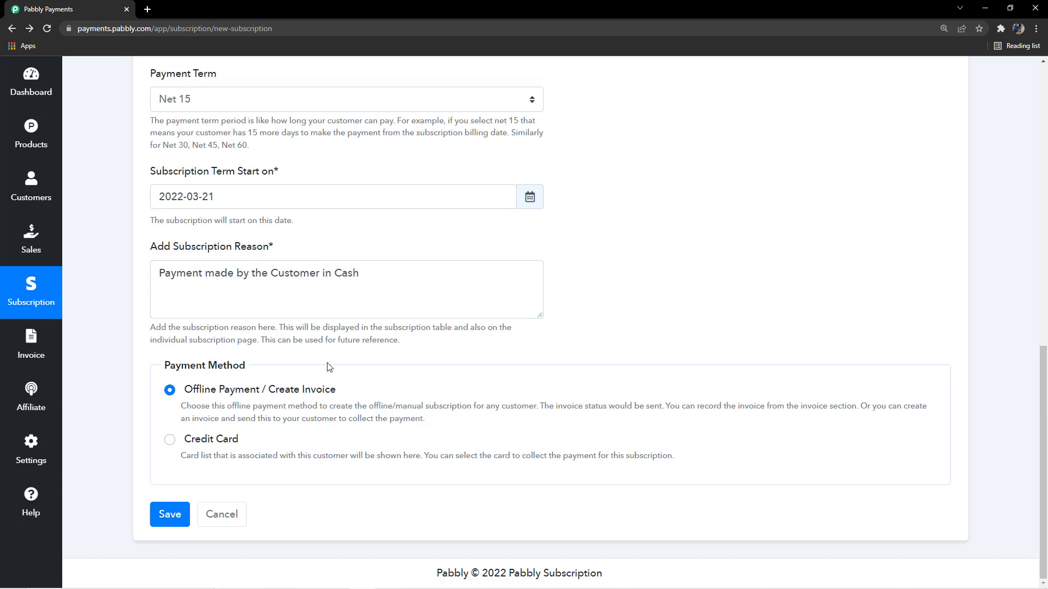
scroll(246, 301, up, 1)
scroll(243, 371, down, 1)
Switch the payment method between Credit Card and Offline Payment, ending on Credit Card
click(169, 441)
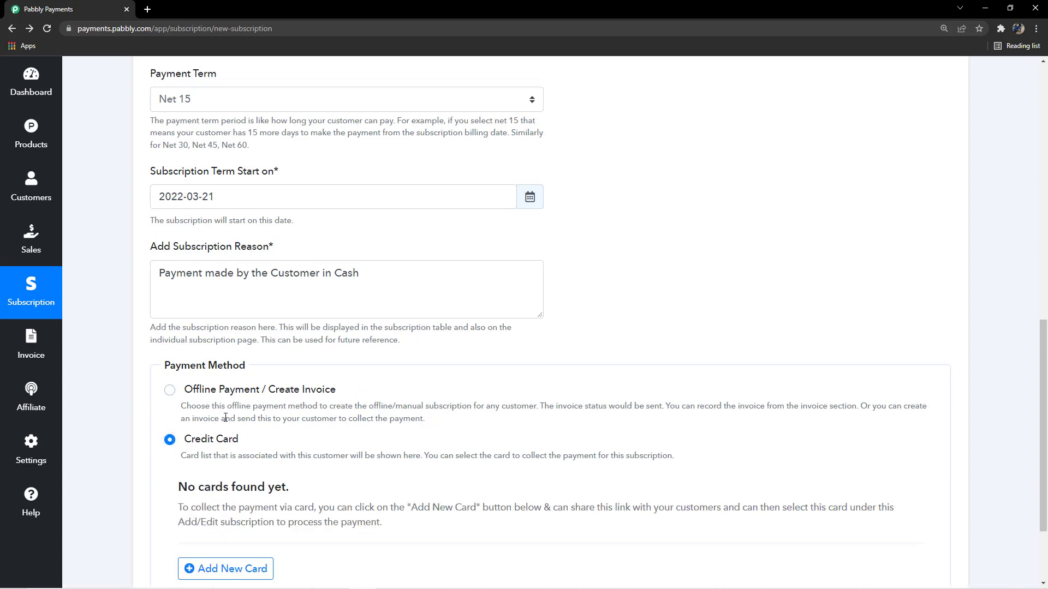
click(170, 400)
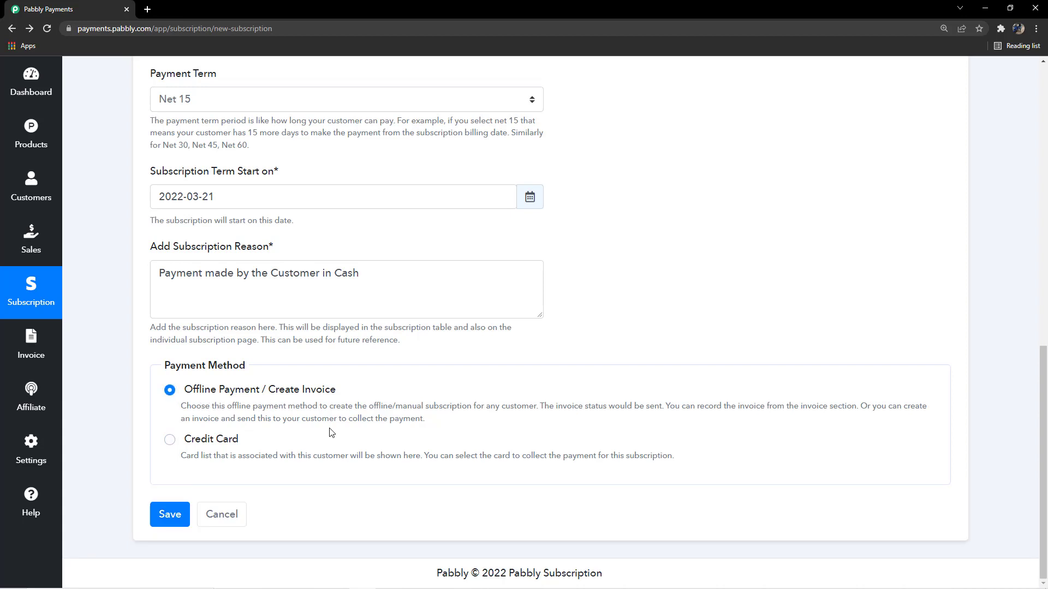
scroll(338, 434, up, 2)
scroll(338, 434, down, 2)
click(170, 440)
scroll(283, 410, down, 2)
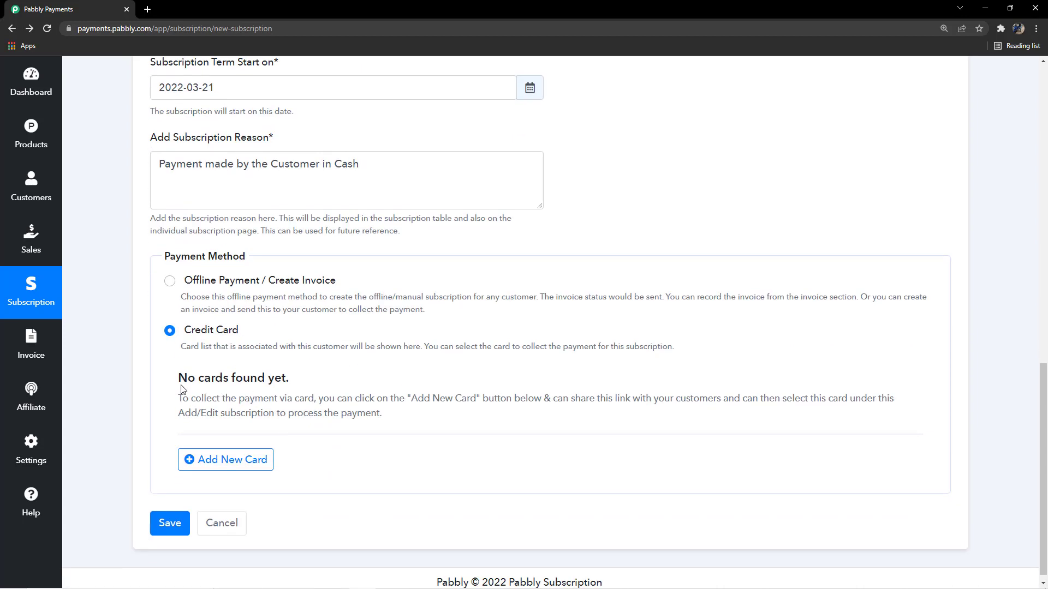
Highlight the 'No cards found yet.' notice under Credit Card for emphasis
drag(170, 384, 380, 413)
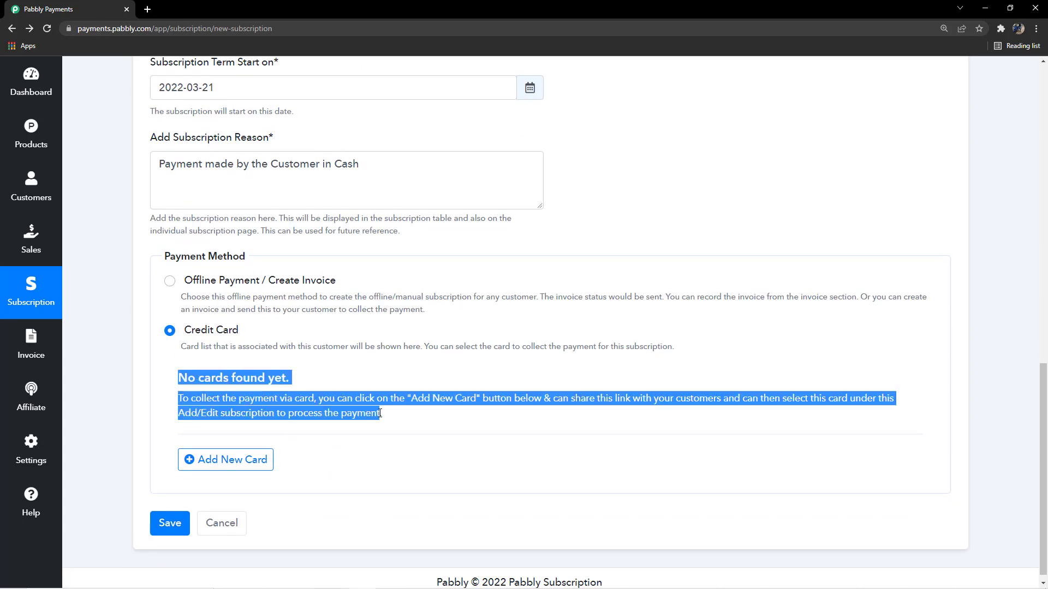
click(420, 418)
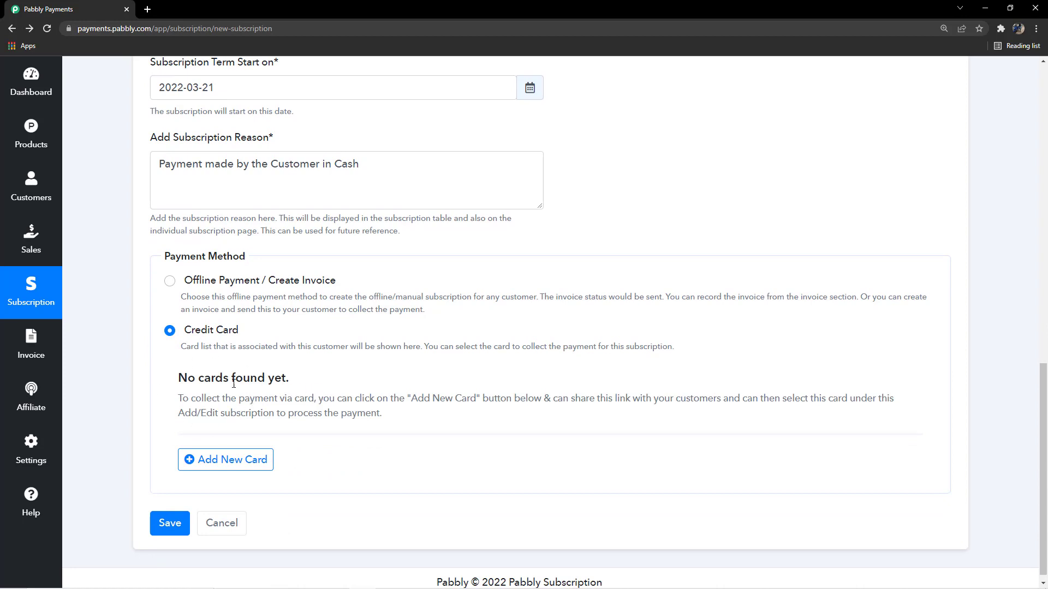
drag(165, 385, 329, 387)
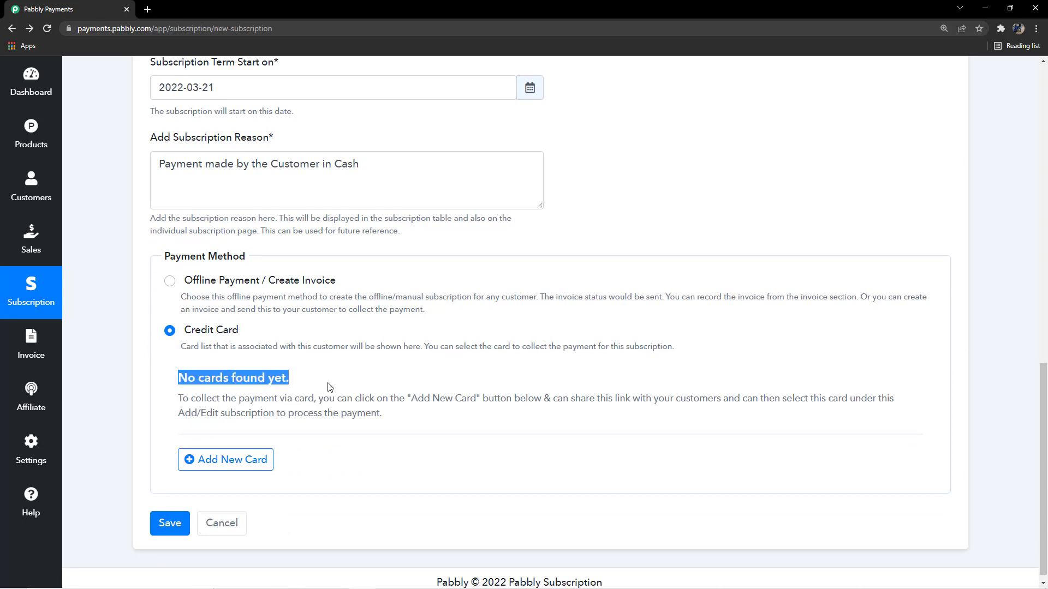
scroll(329, 393, down, 1)
click(322, 361)
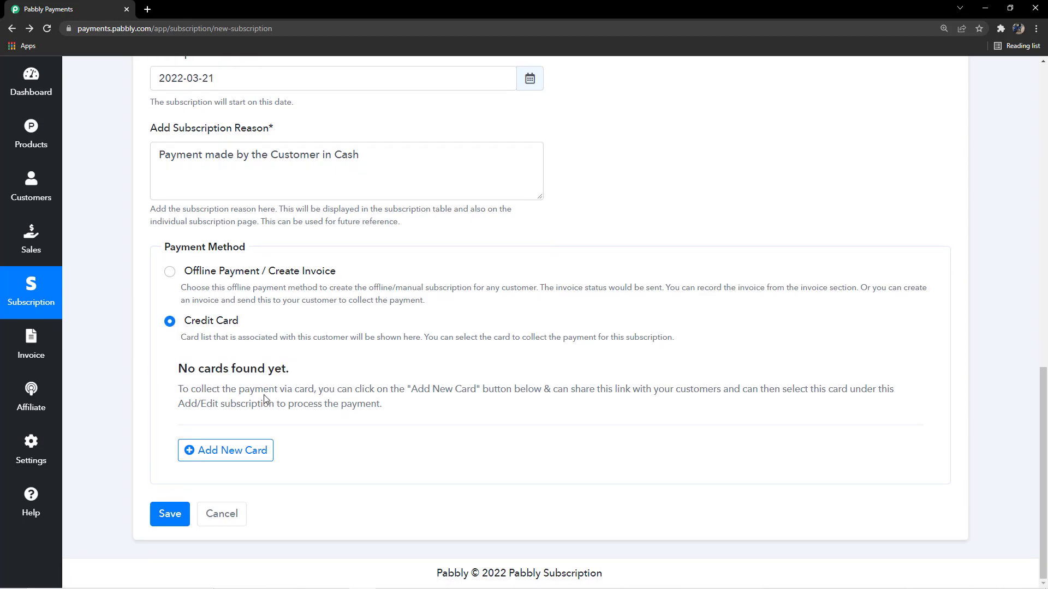
click(211, 450)
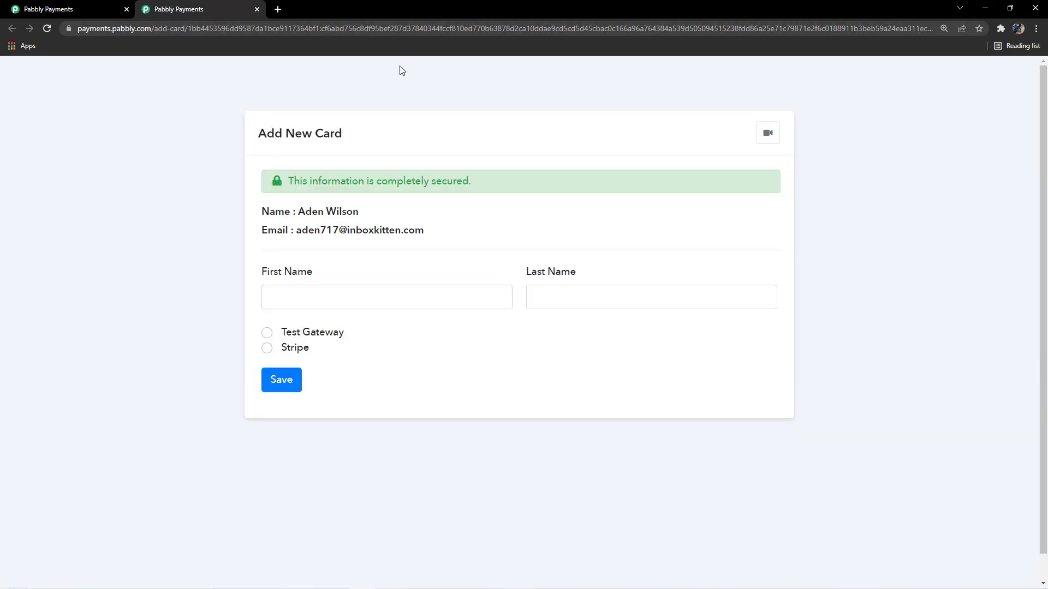
key(ctrl+l)
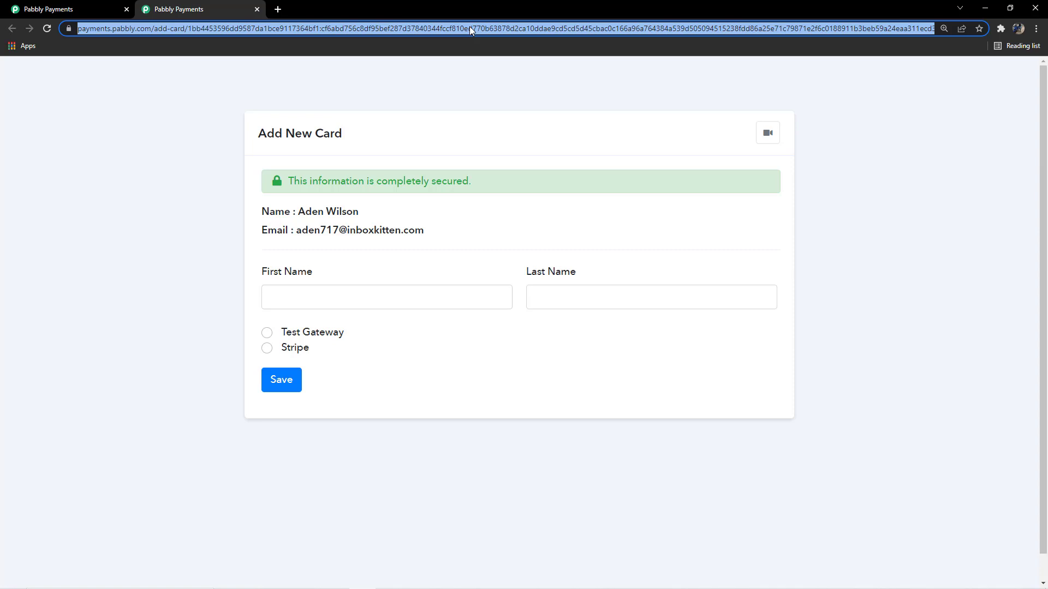
click(447, 87)
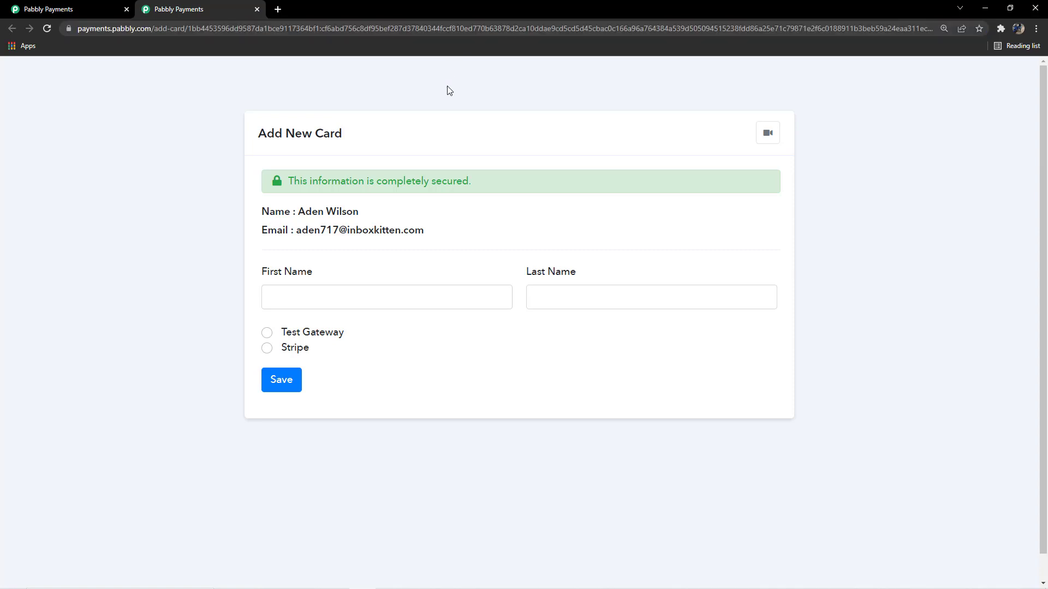
scroll(369, 263, down, 1)
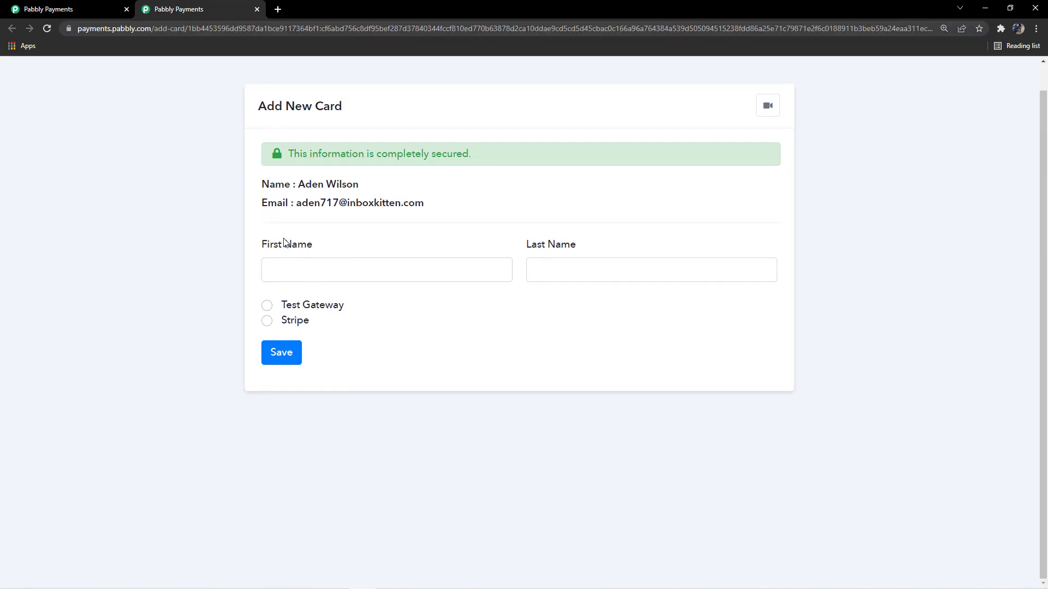
click(257, 8)
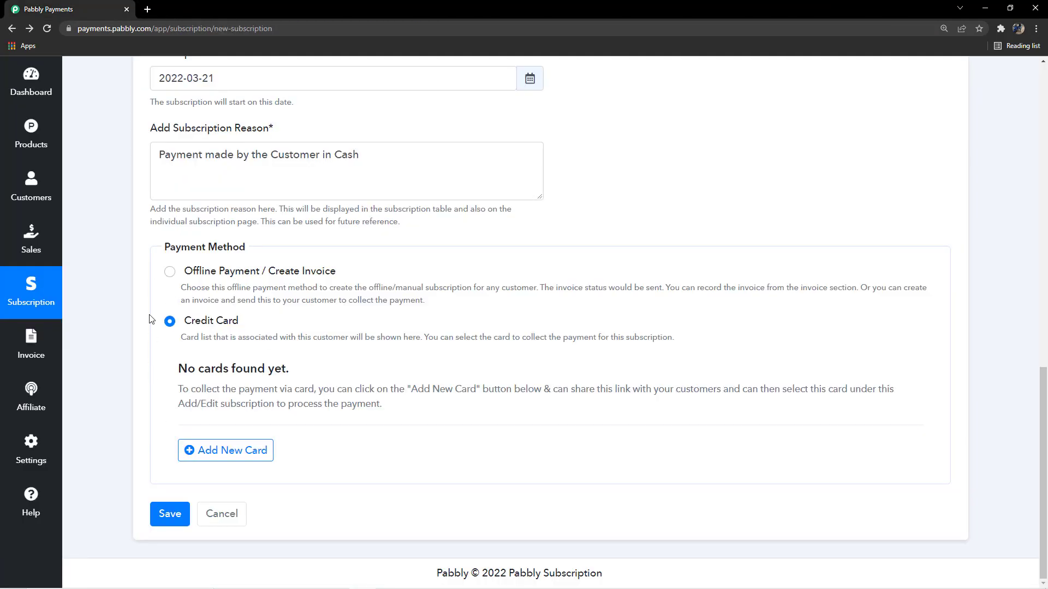
Choose Offline Payment, save, and find the new $0.00 Newspaper Subscription entry in the list
click(171, 275)
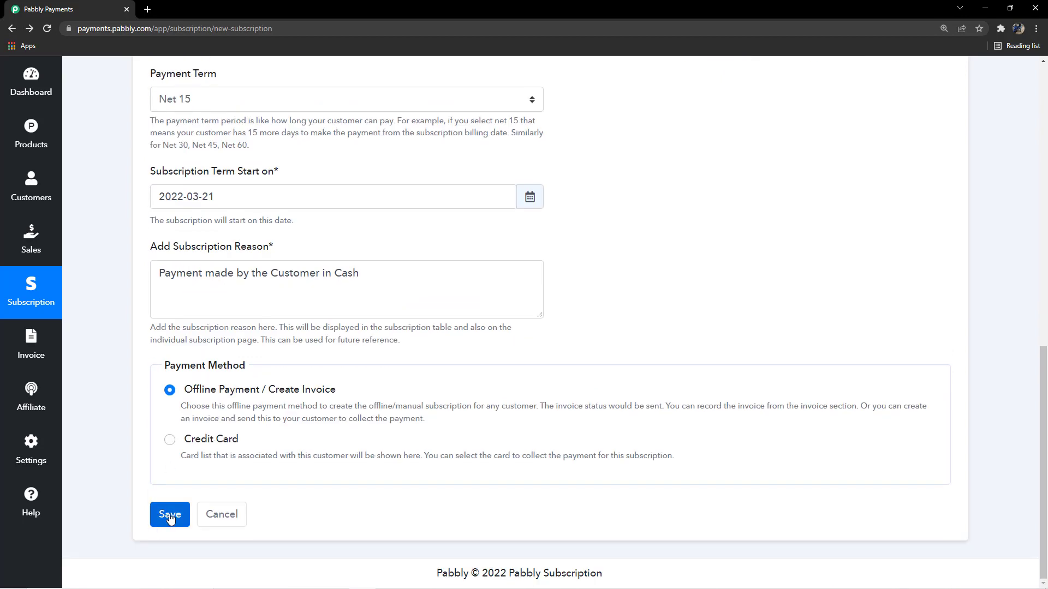
click(169, 516)
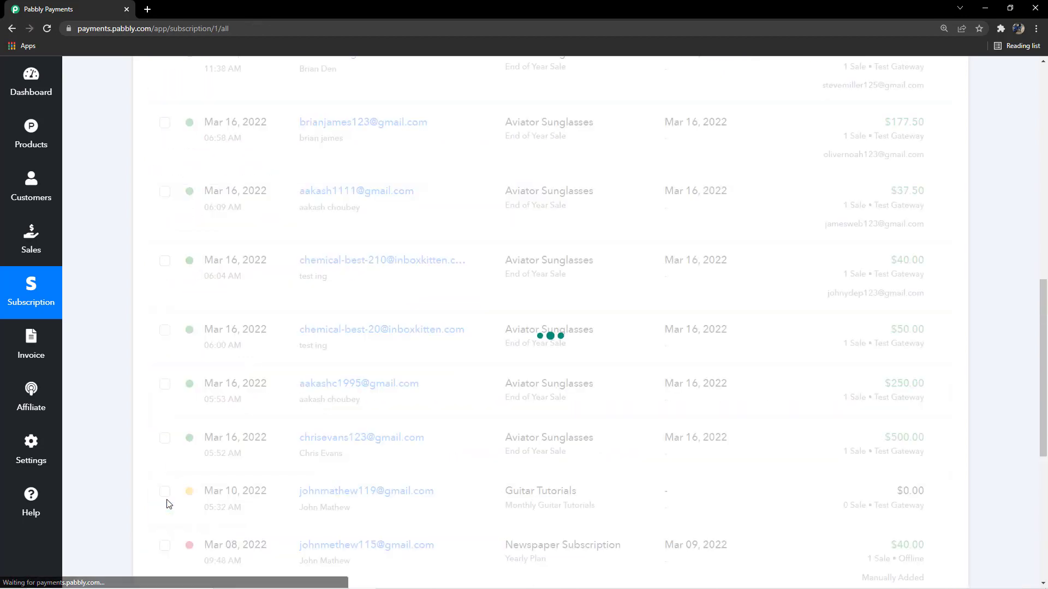
scroll(169, 475, up, 7)
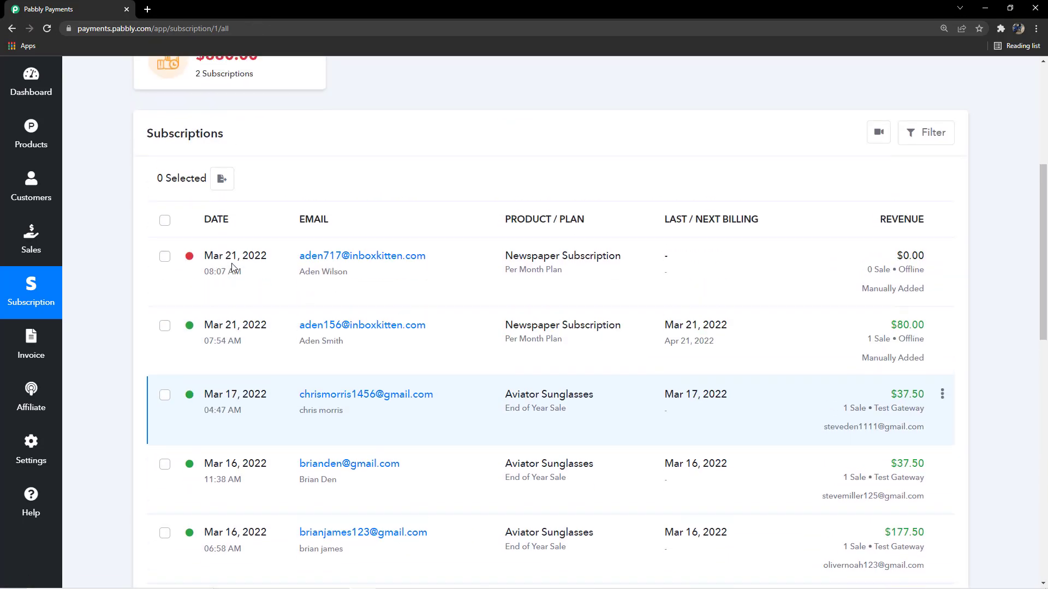
scroll(232, 267, up, 1)
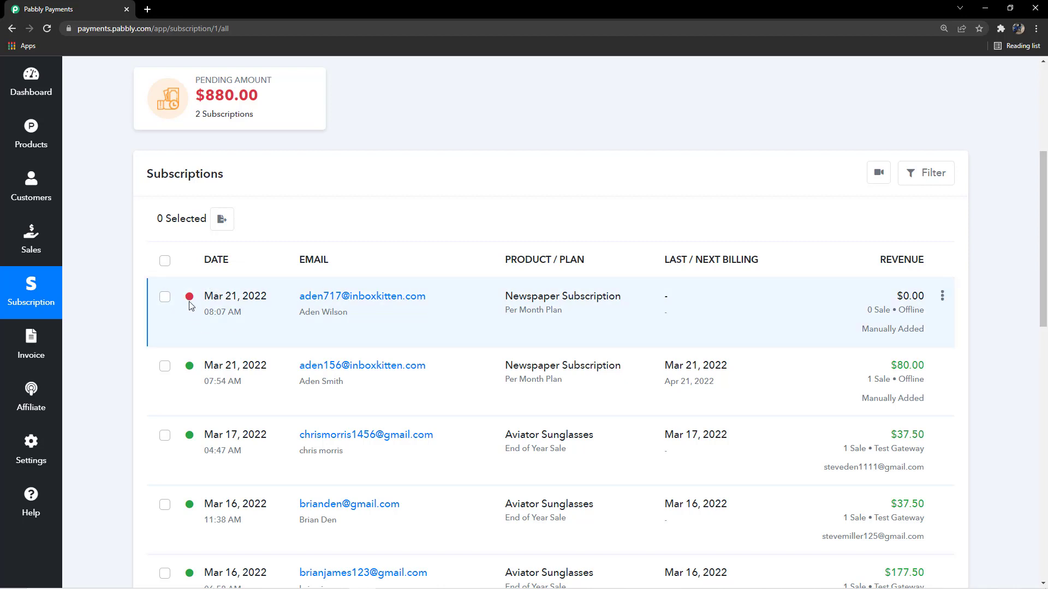
mouse_move(191, 304)
Open the Invoices list and scroll up to invoice INV-117 for $90.00
click(23, 350)
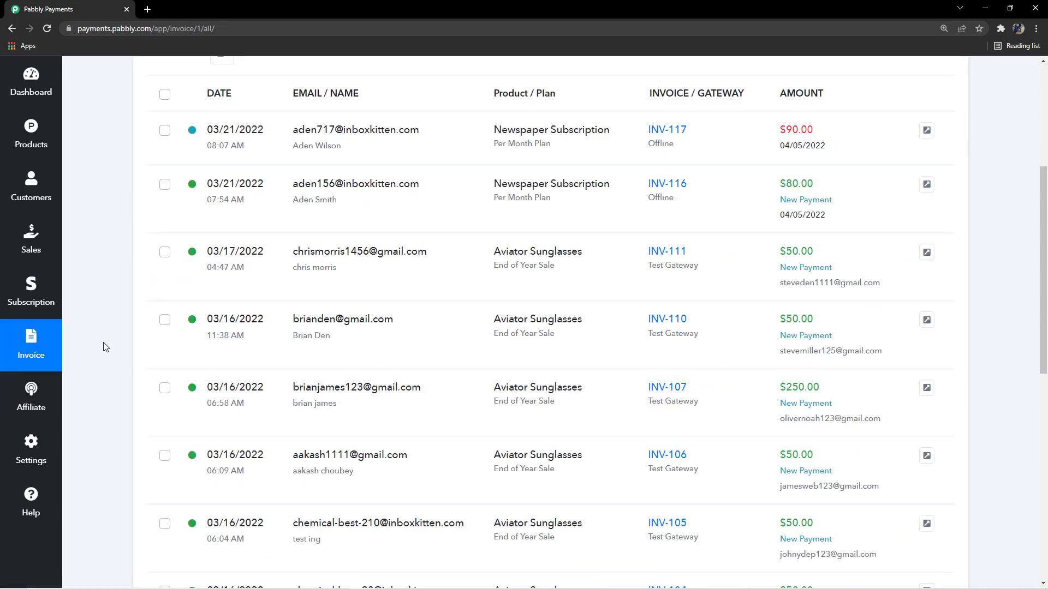
scroll(105, 347, up, 3)
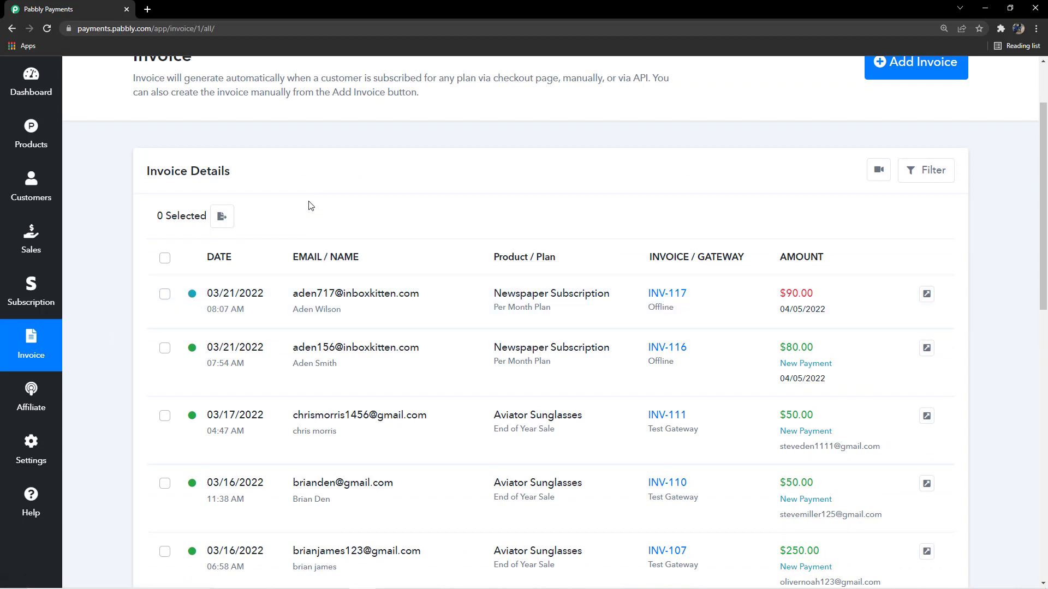
click(148, 9)
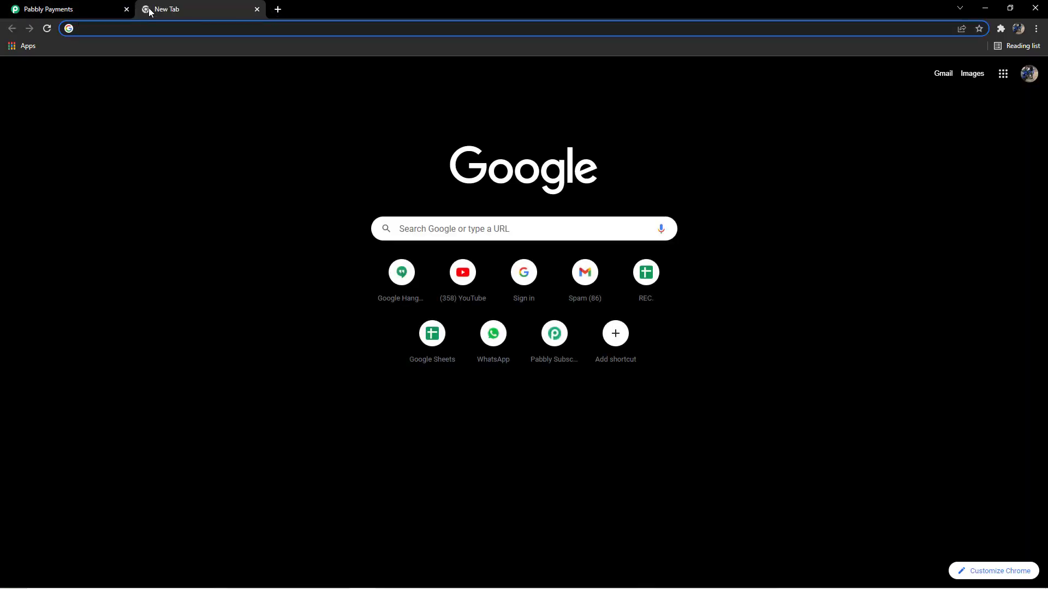
text(inb)
key(Return)
click(124, 177)
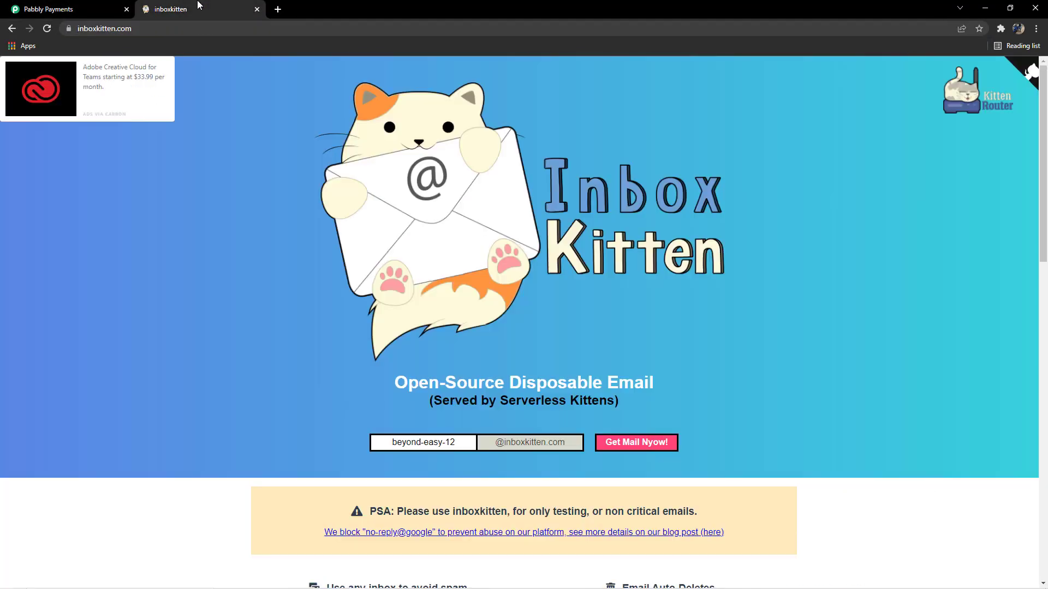
click(461, 441)
key(ctrl+a)
text(aden717)
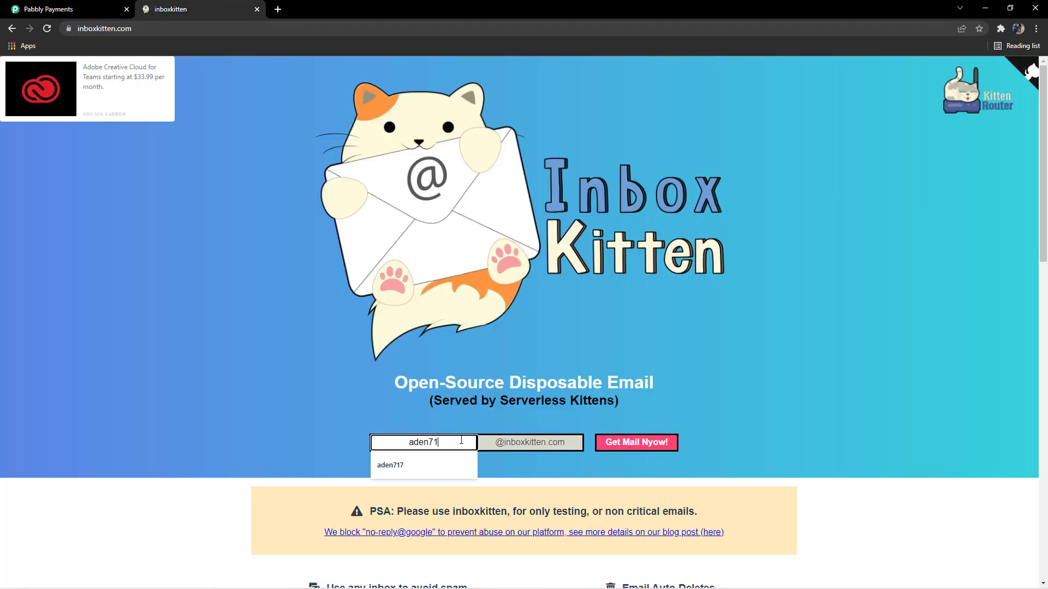
click(622, 442)
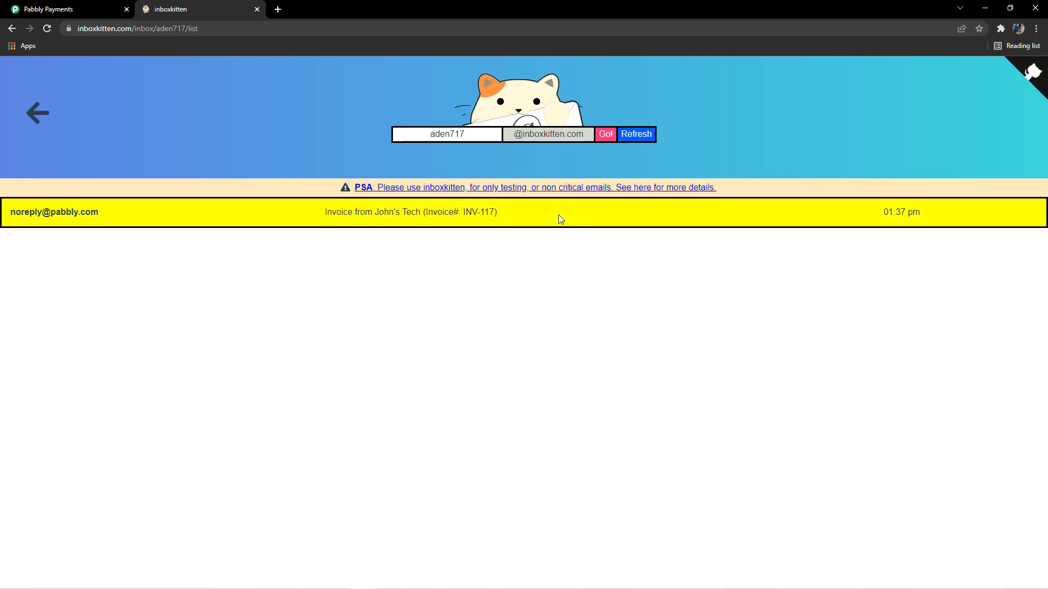
click(503, 211)
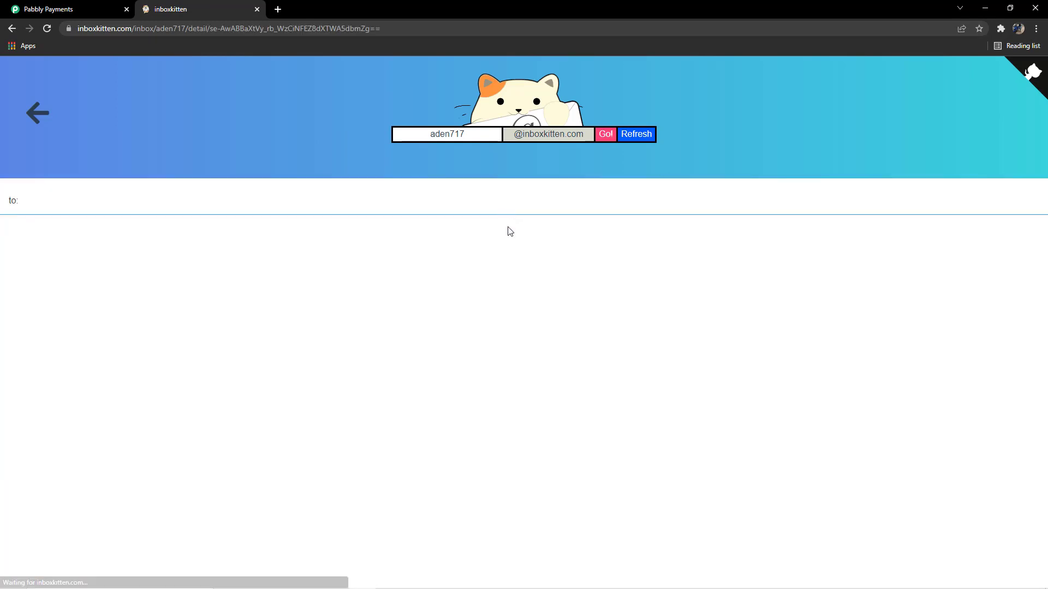
scroll(327, 338, down, 4)
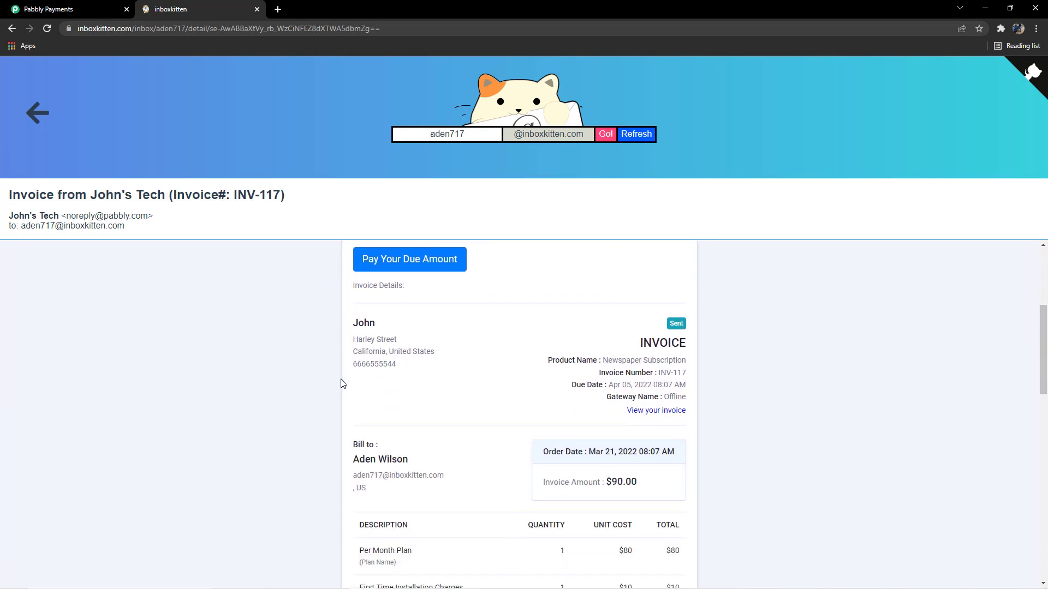
scroll(352, 346, up, 1)
scroll(449, 342, down, 2)
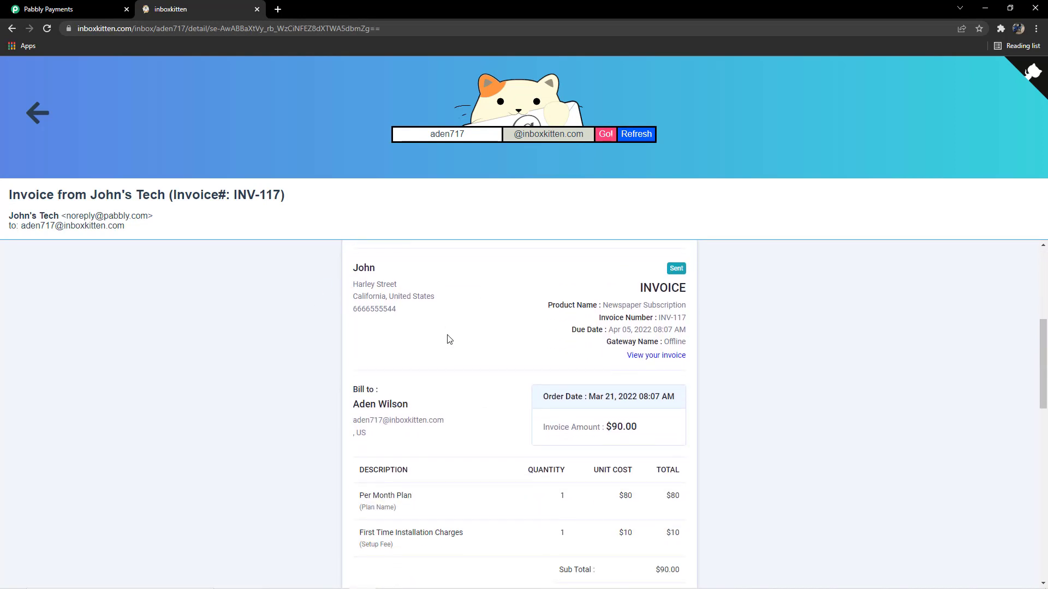
scroll(576, 306, down, 2)
scroll(574, 370, up, 4)
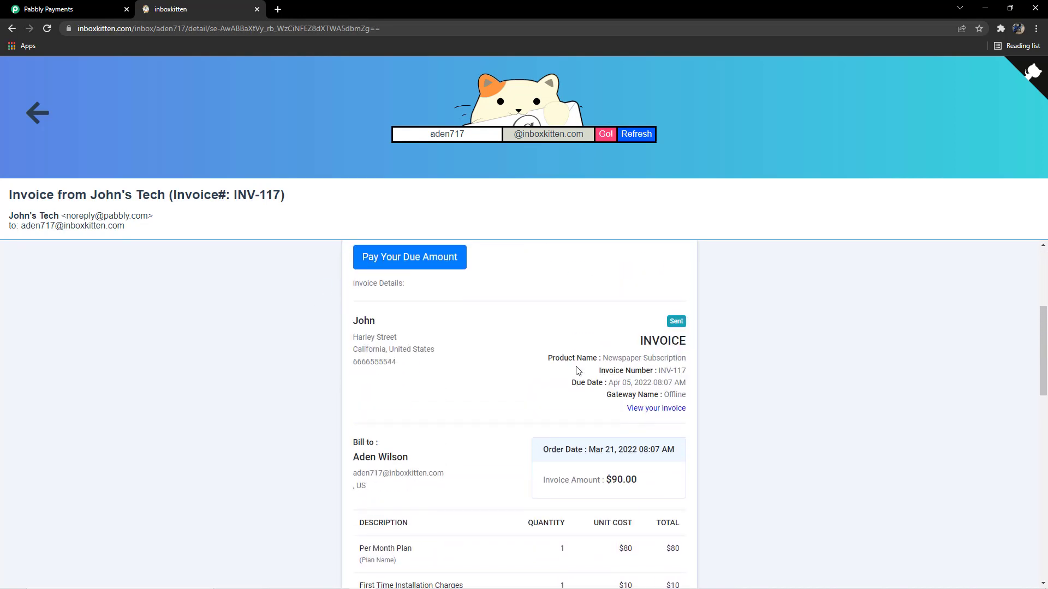
scroll(572, 371, down, 4)
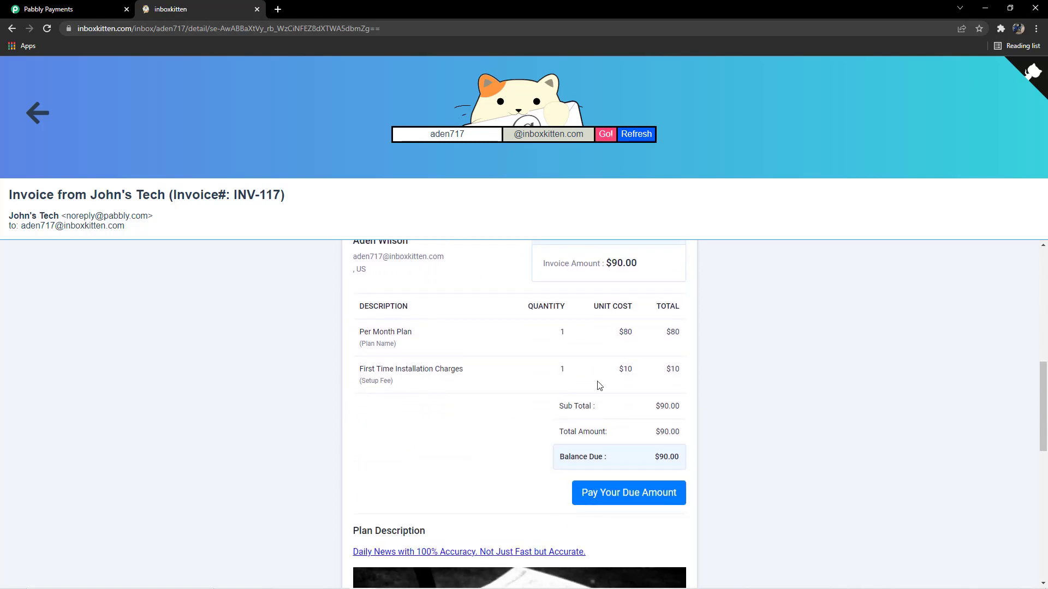
scroll(522, 421, down, 7)
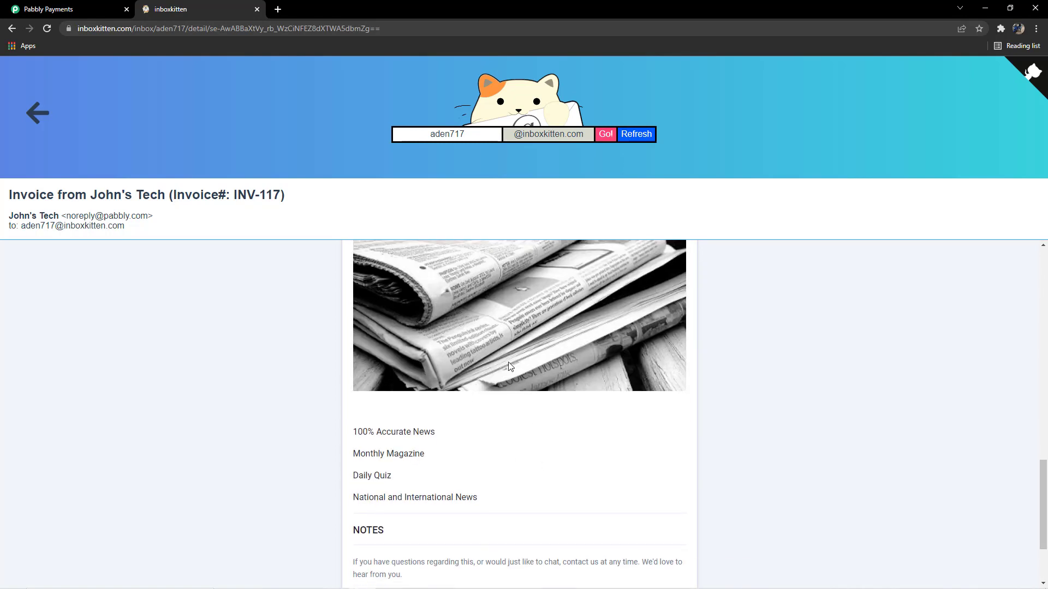
scroll(509, 367, up, 2)
click(257, 9)
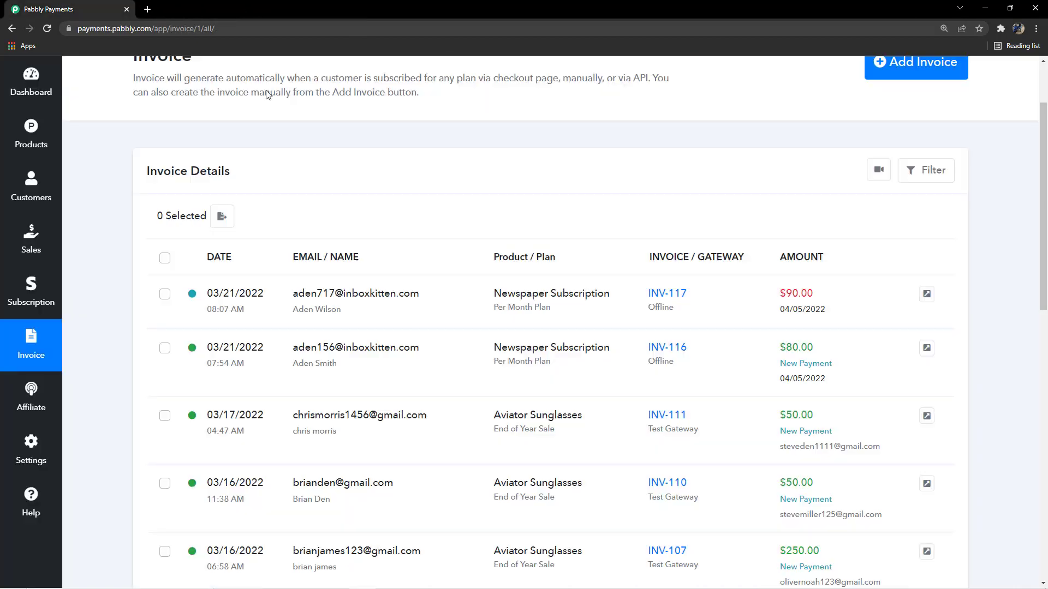
Open INV-117's three-dot menu to show Delete, Record Payment and Collect Charge
scroll(407, 287, down, 2)
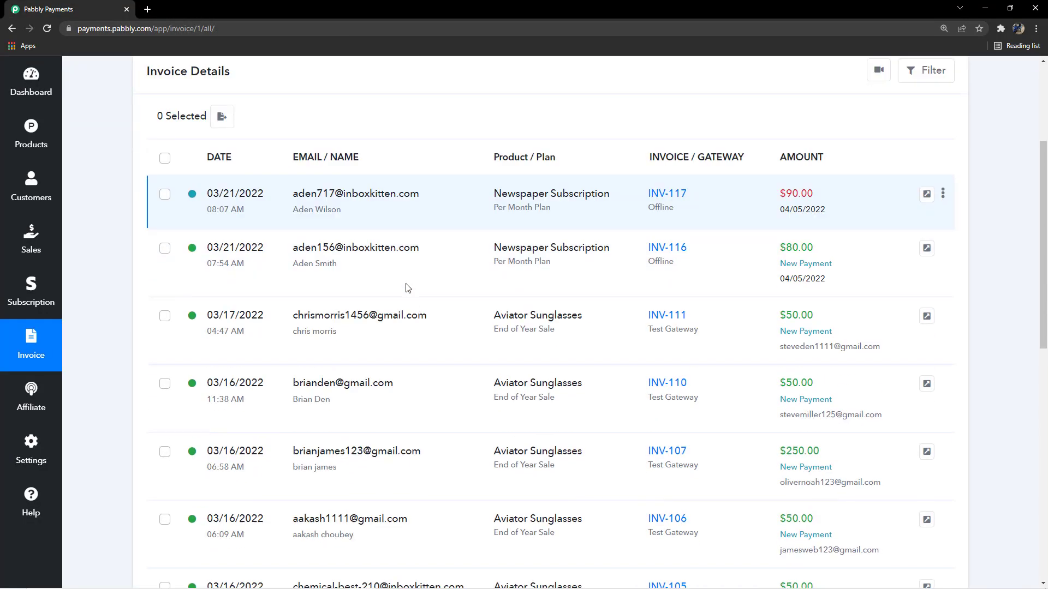
scroll(407, 272, up, 2)
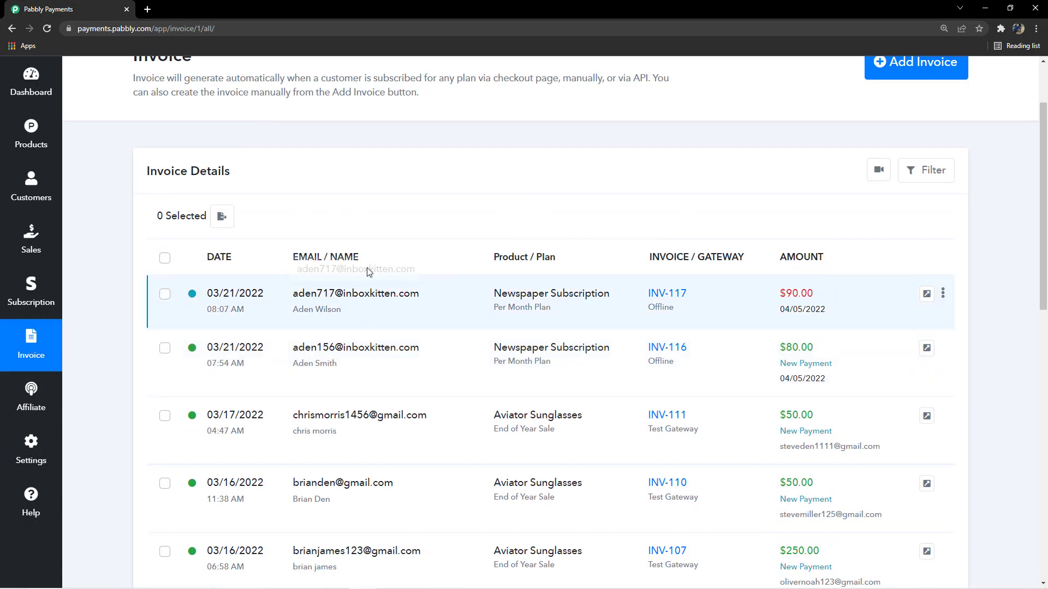
drag(283, 261, 413, 257)
click(415, 258)
click(942, 293)
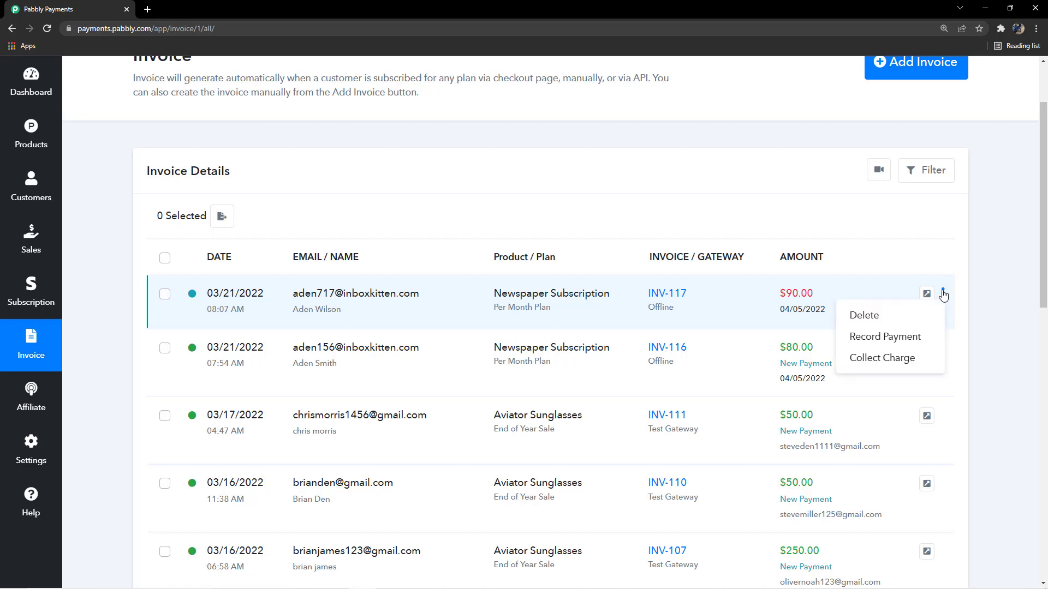
Start recording a payment for INV-117 and choose Cash as the payment mode
click(900, 339)
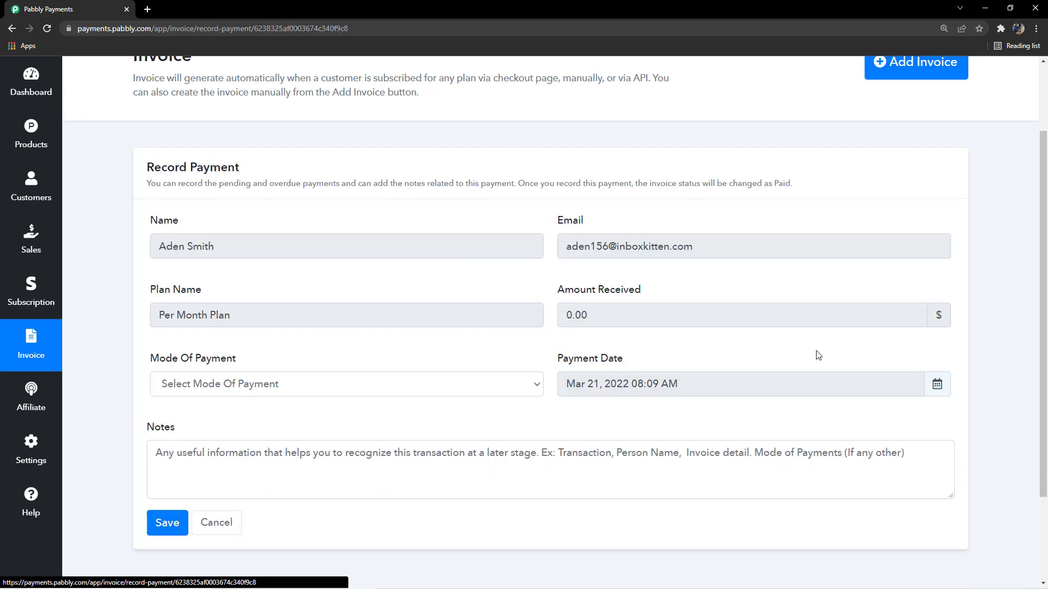
scroll(281, 330, down, 3)
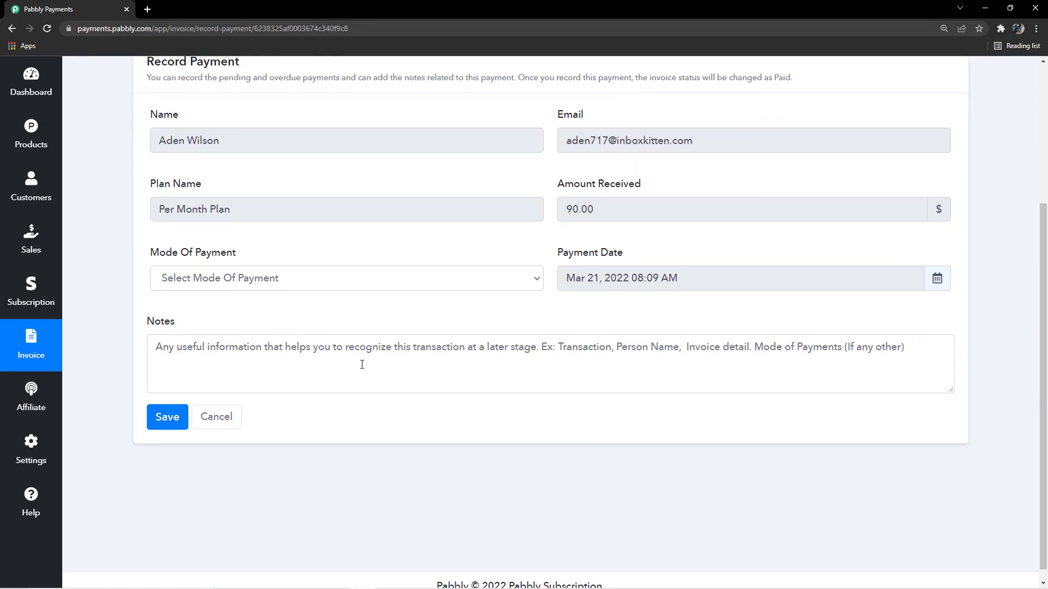
scroll(358, 345, up, 3)
scroll(357, 347, down, 2)
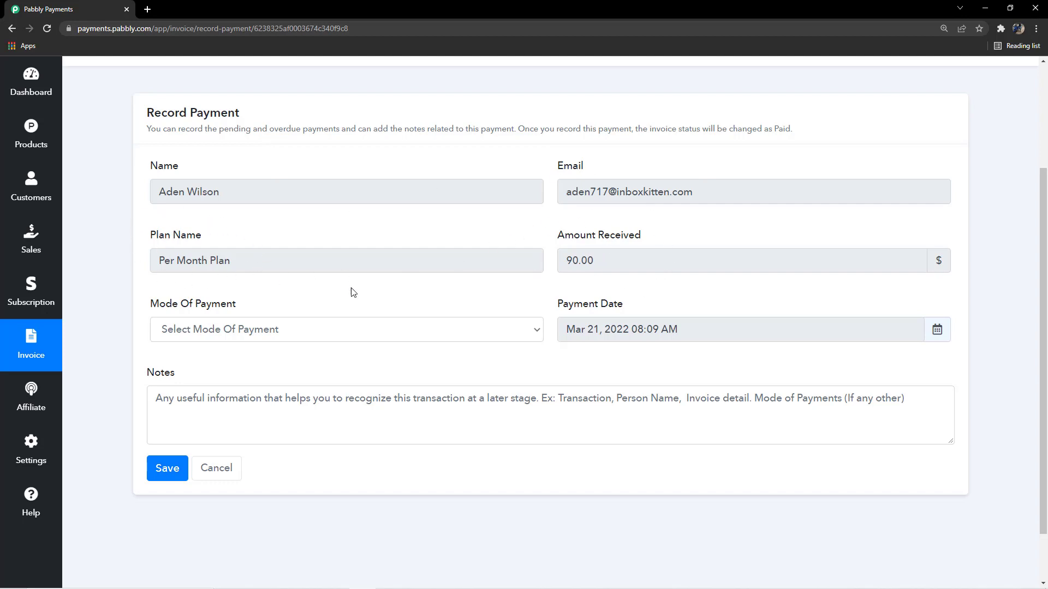
scroll(343, 314, down, 2)
click(342, 267)
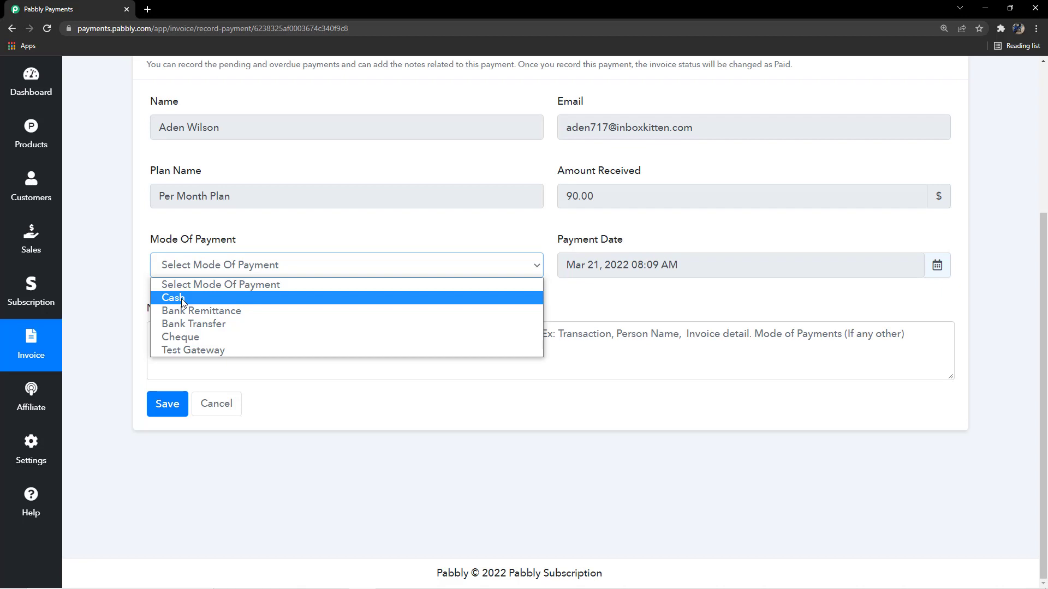
click(223, 299)
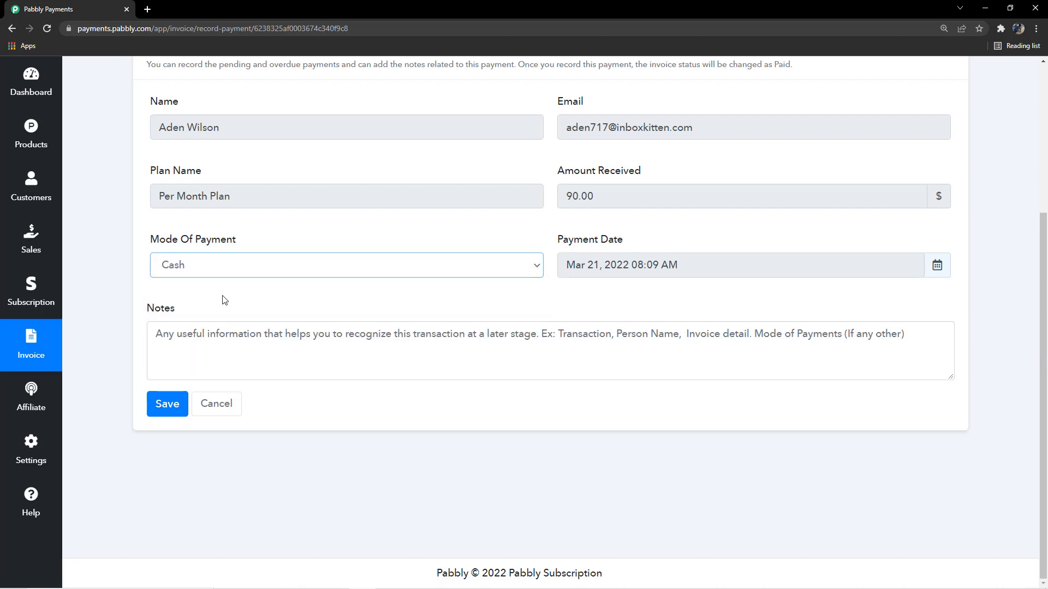
click(225, 300)
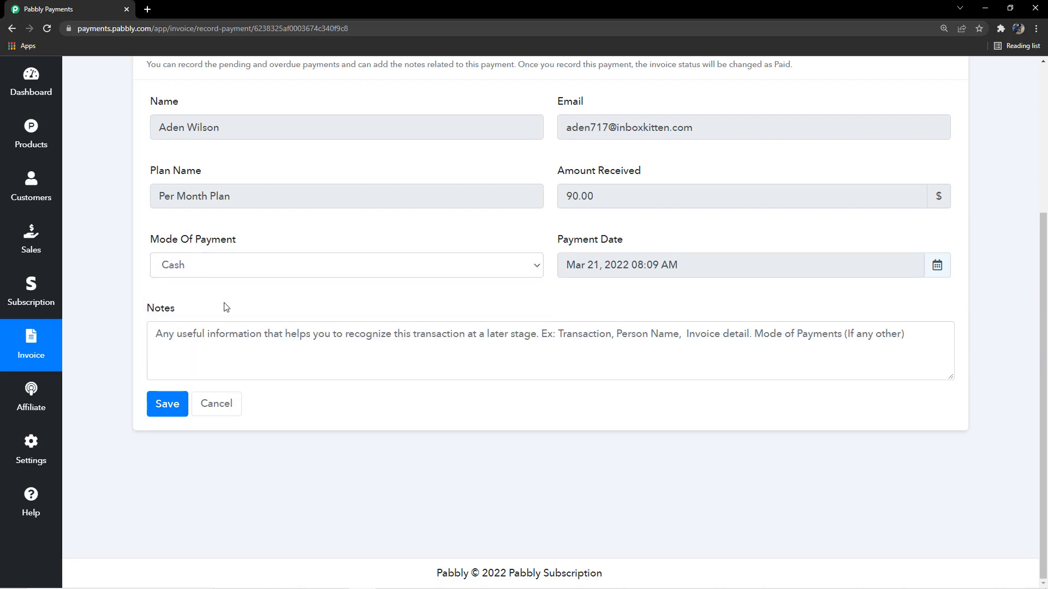
Try saving the payment without a note, then abandon it for the invoice list
click(250, 346)
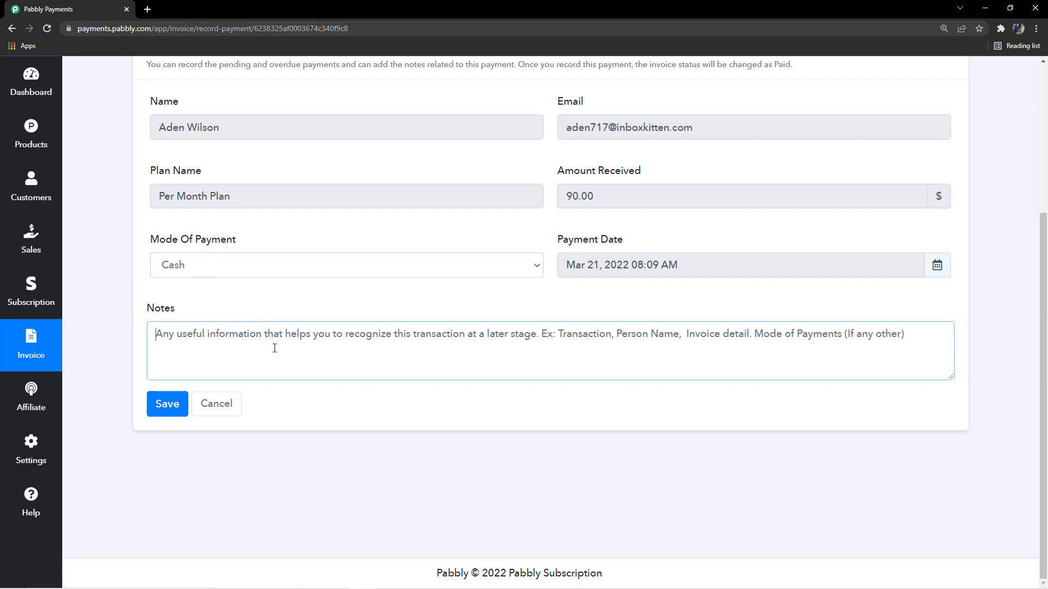
click(322, 316)
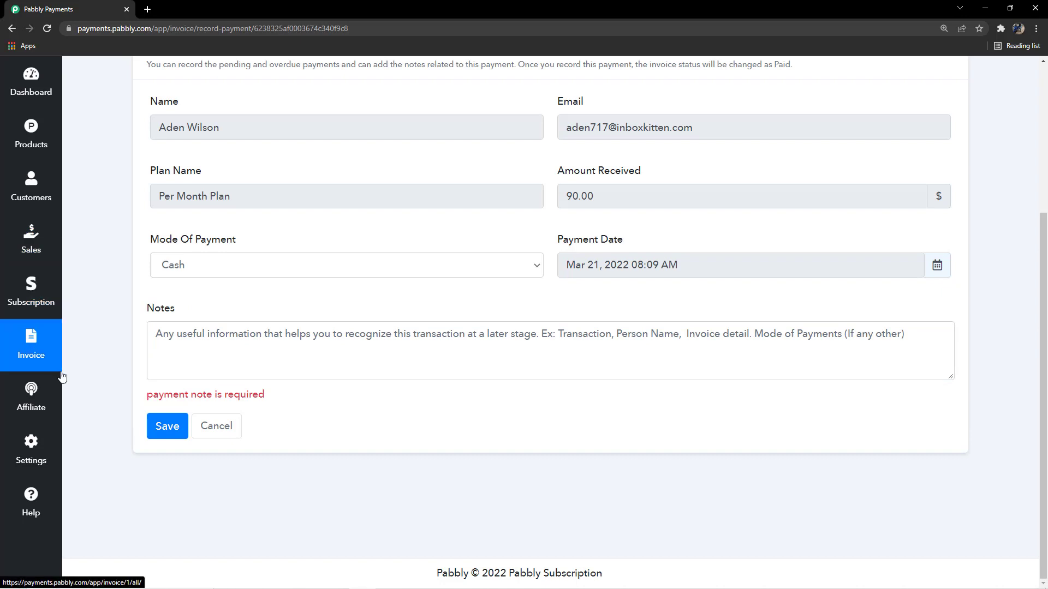
click(36, 357)
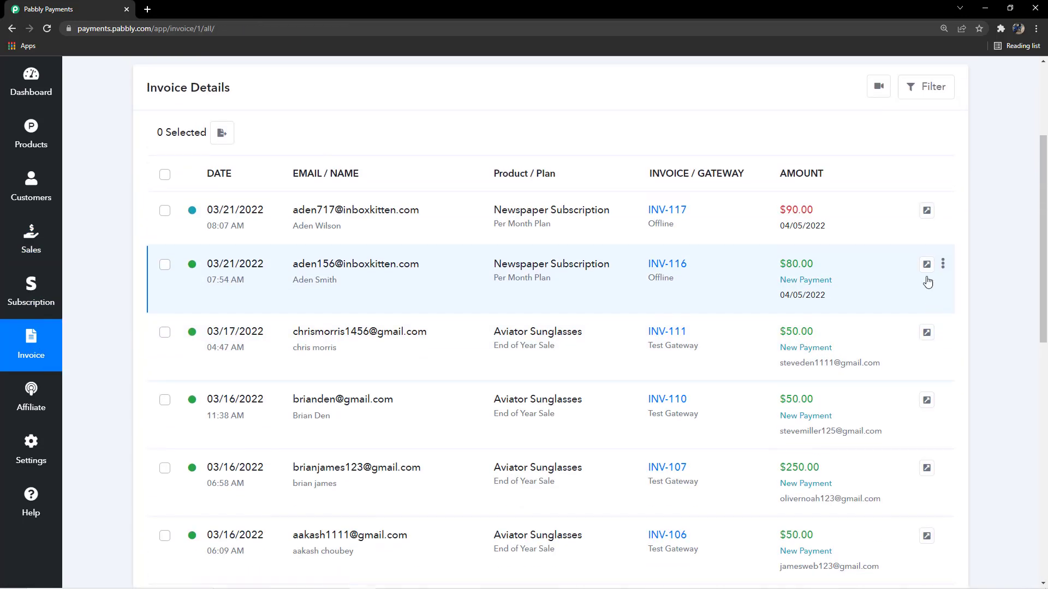
click(942, 231)
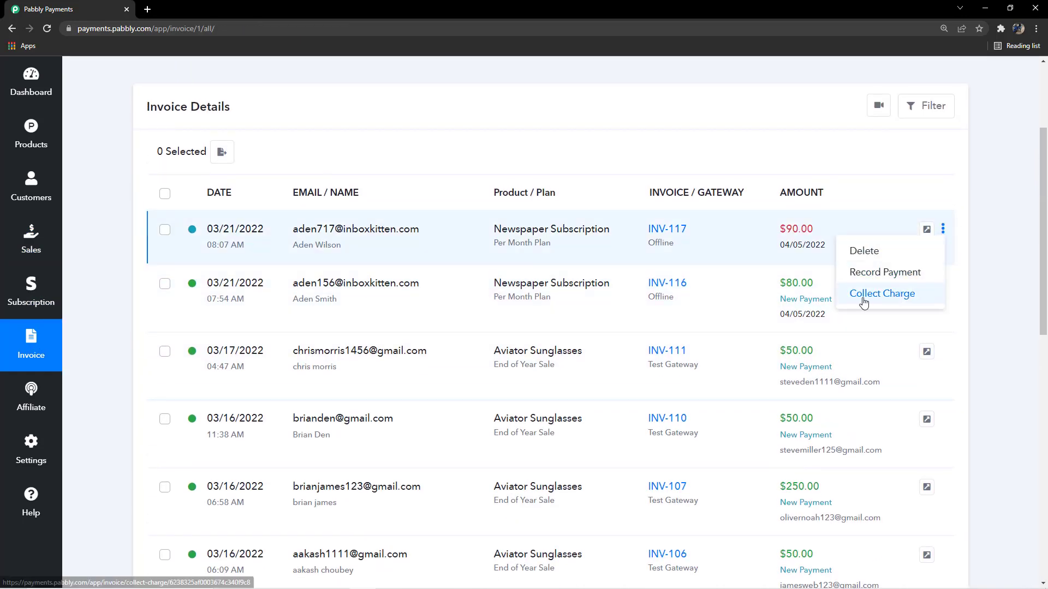
click(907, 295)
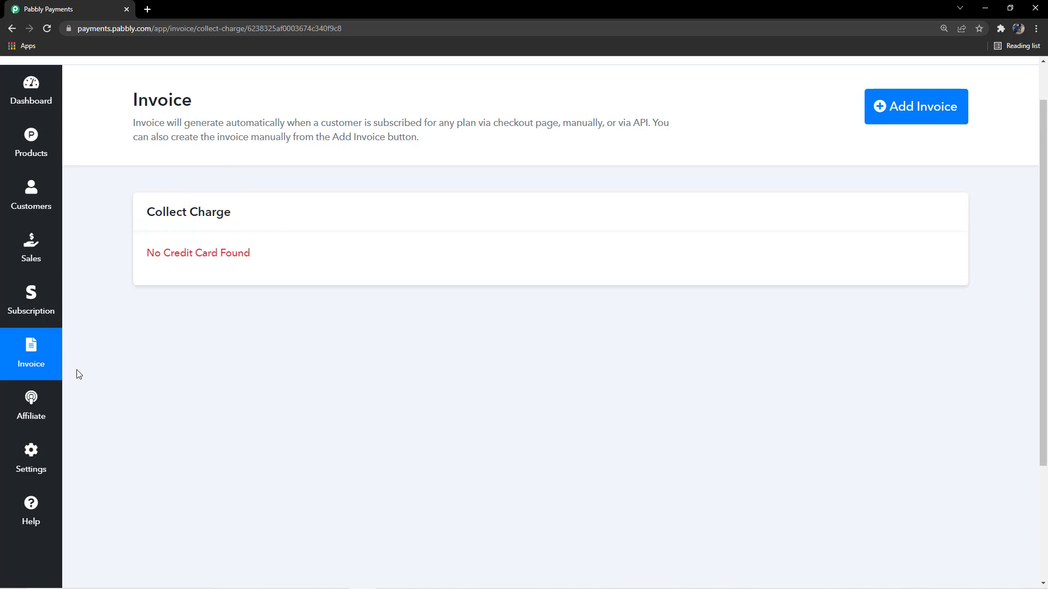
click(43, 357)
scroll(928, 327, down, 1)
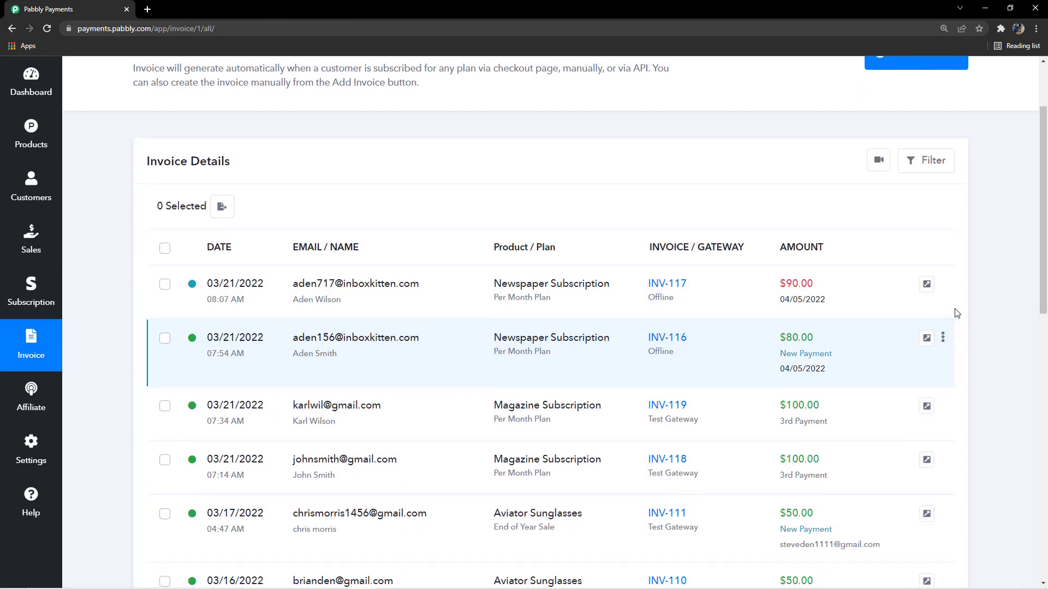
Record a Cash payment for INV-117 with the note 'payment received in cash' and save it
click(942, 283)
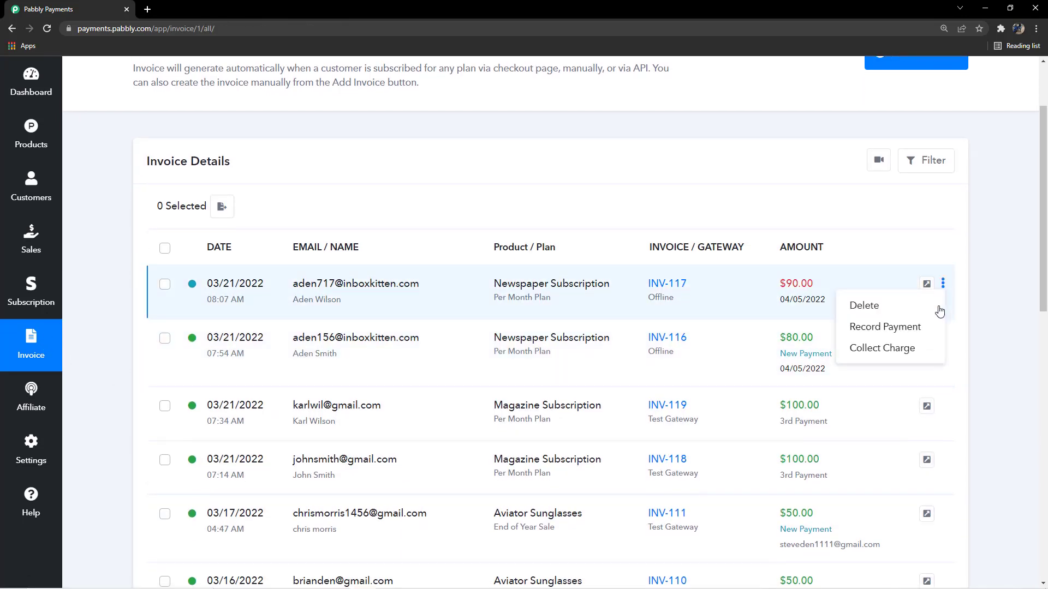
click(895, 327)
scroll(251, 349, down, 4)
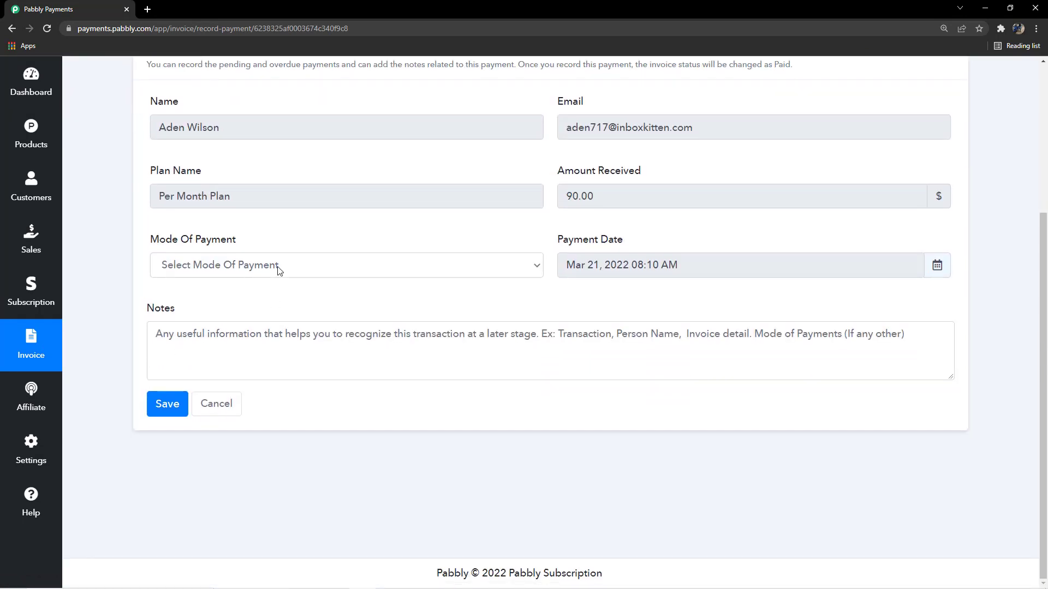
click(278, 271)
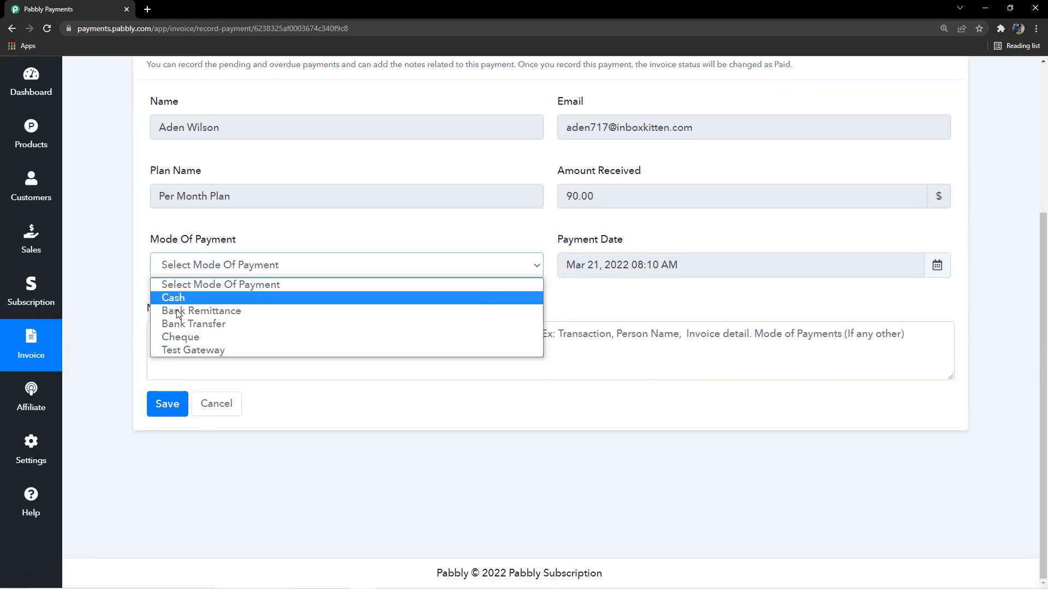
click(218, 303)
click(300, 347)
text(payment received)
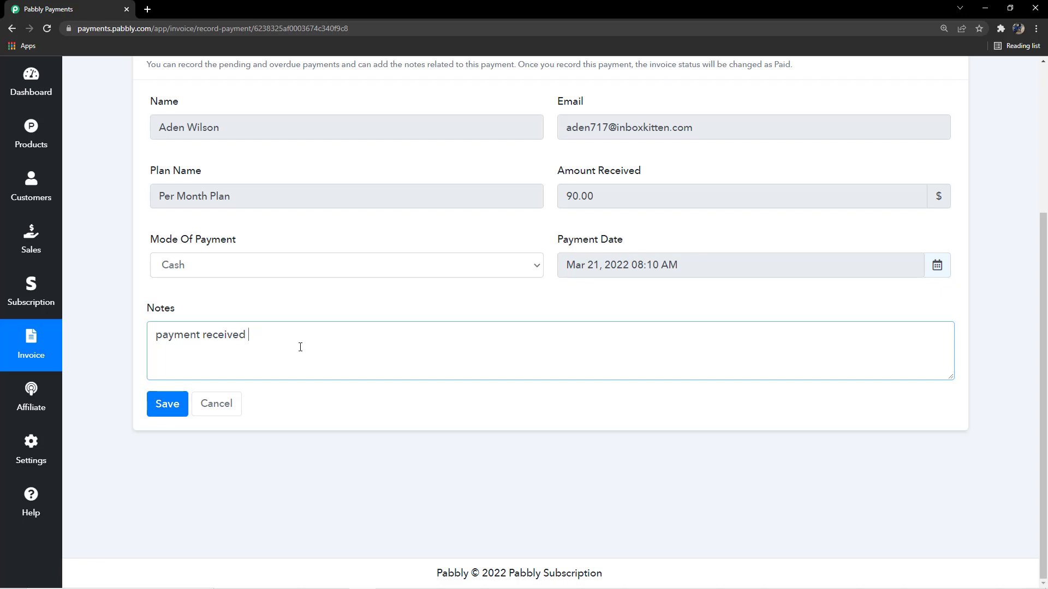
text(cash)
click(166, 406)
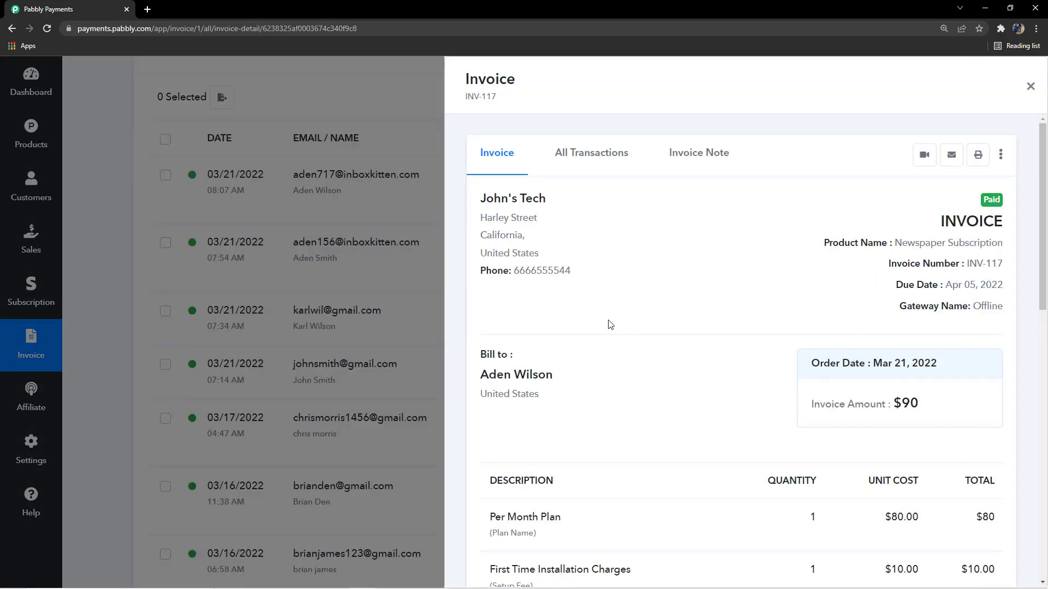
Check INV-117's $90.00 Payment Made total, then close its details panel
scroll(608, 323, down, 5)
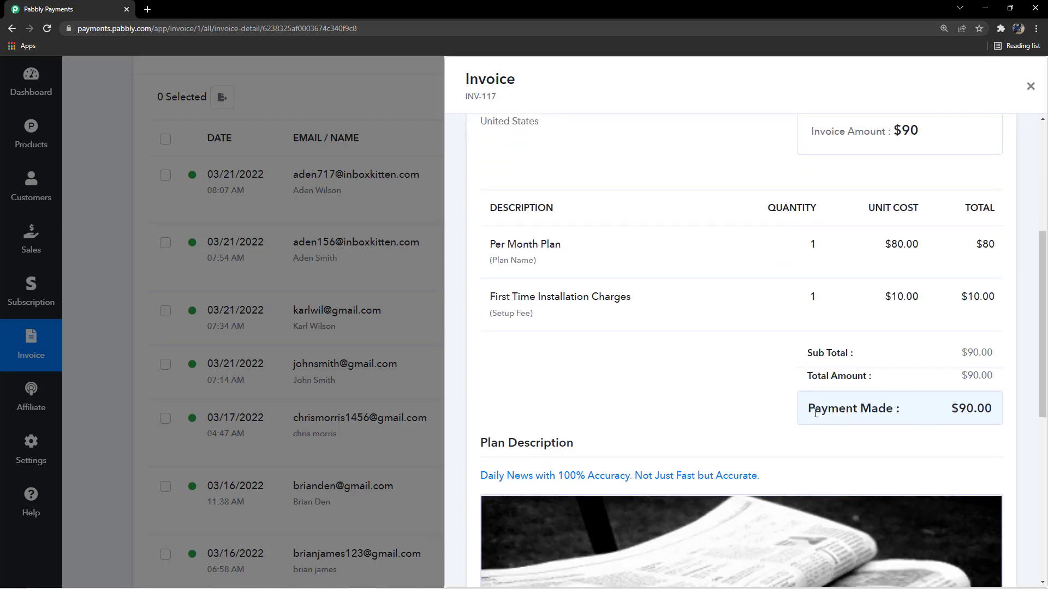
drag(810, 409, 900, 414)
click(704, 366)
scroll(747, 391, up, 1)
scroll(736, 377, down, 3)
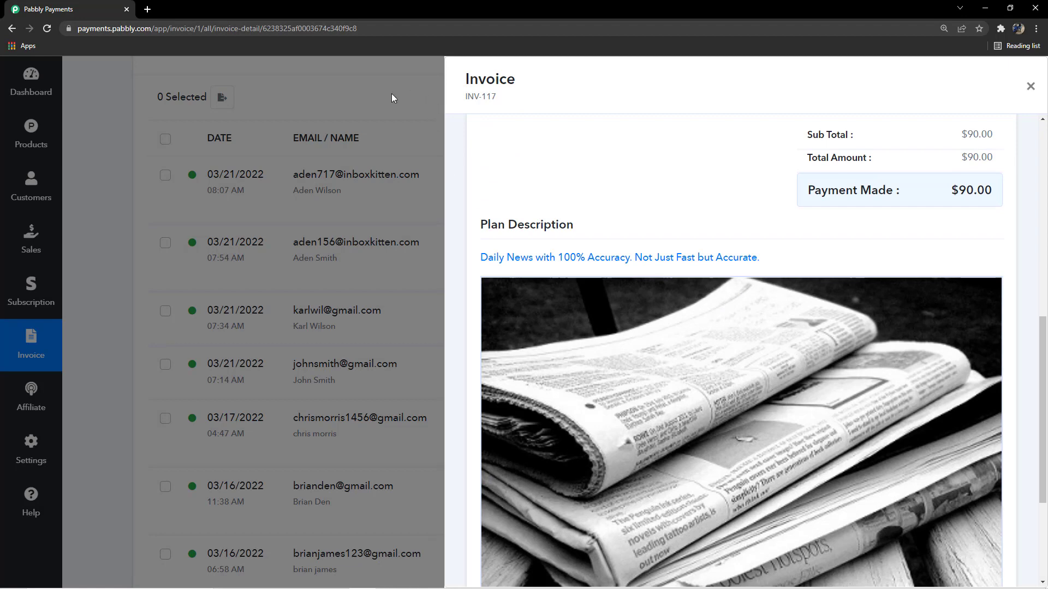
click(391, 95)
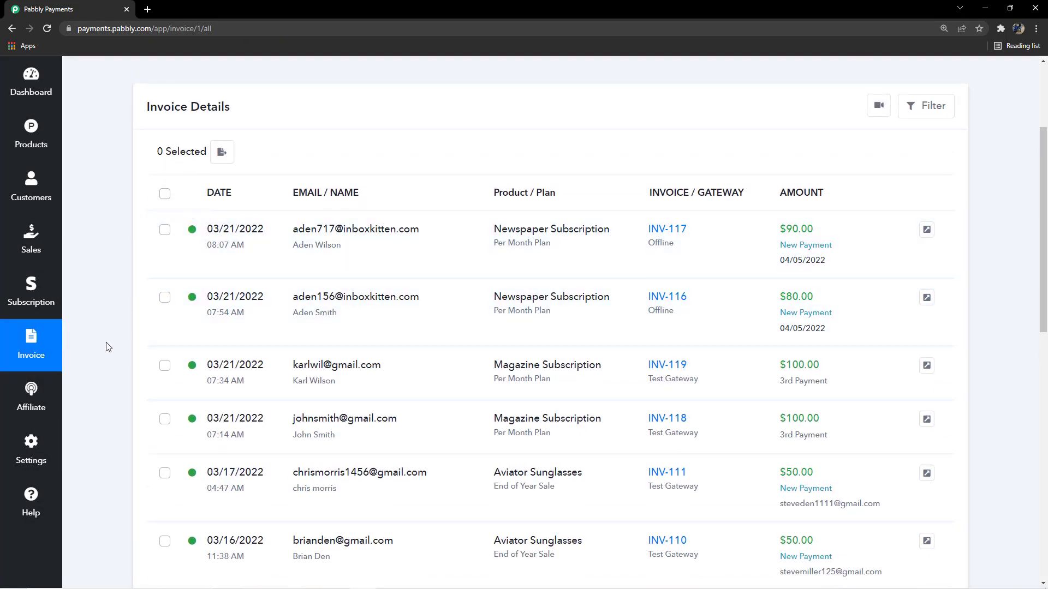
scroll(109, 347, down, 1)
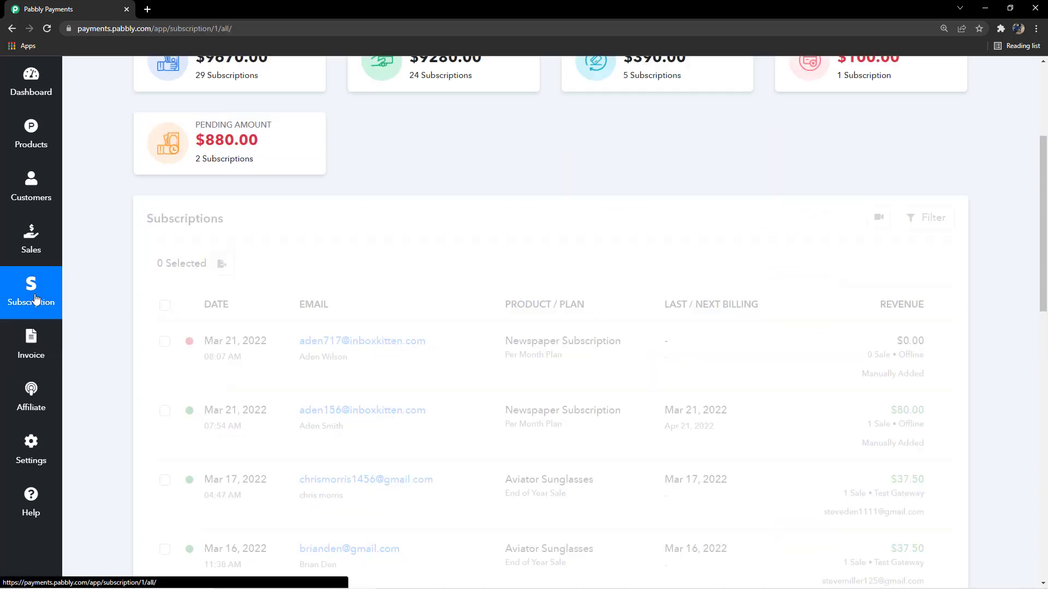
Check the Newspaper subscription's $90.00 revenue in the subscription list, then open the Help page
click(52, 314)
scroll(304, 274, down, 3)
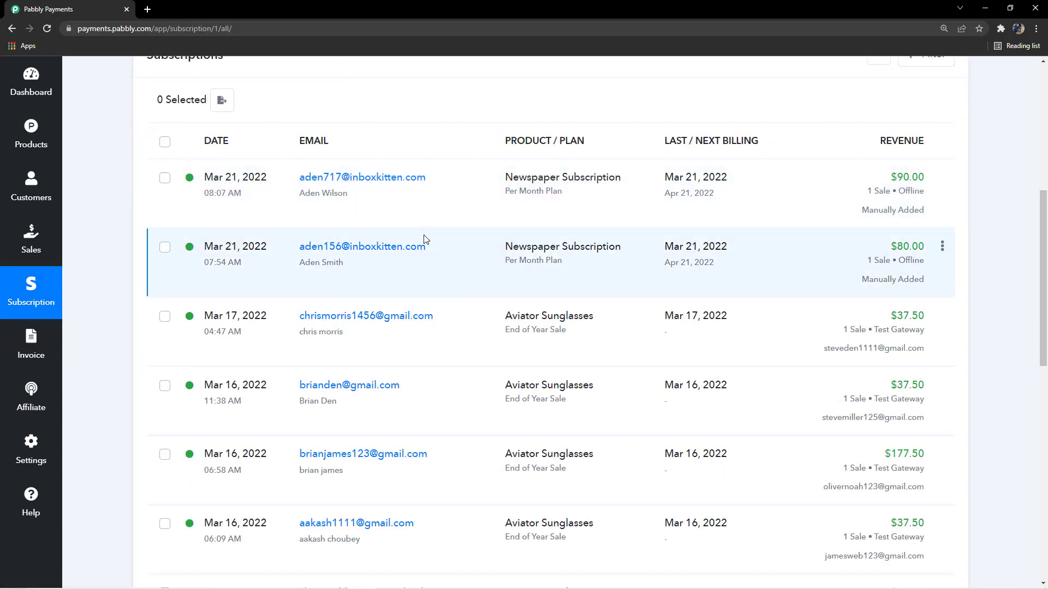
scroll(423, 248, up, 7)
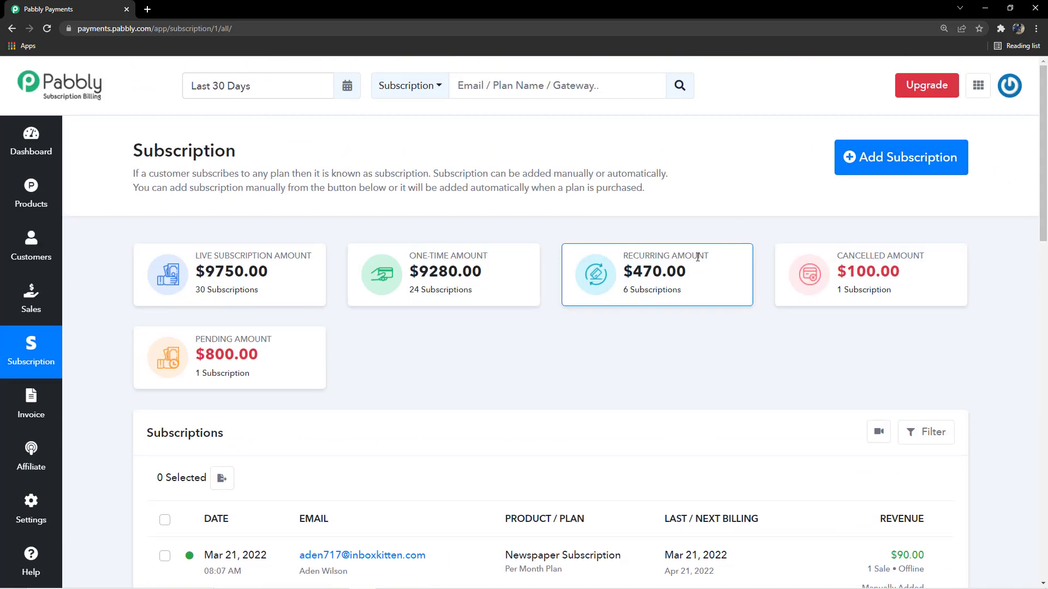
scroll(704, 273, down, 3)
scroll(709, 292, up, 3)
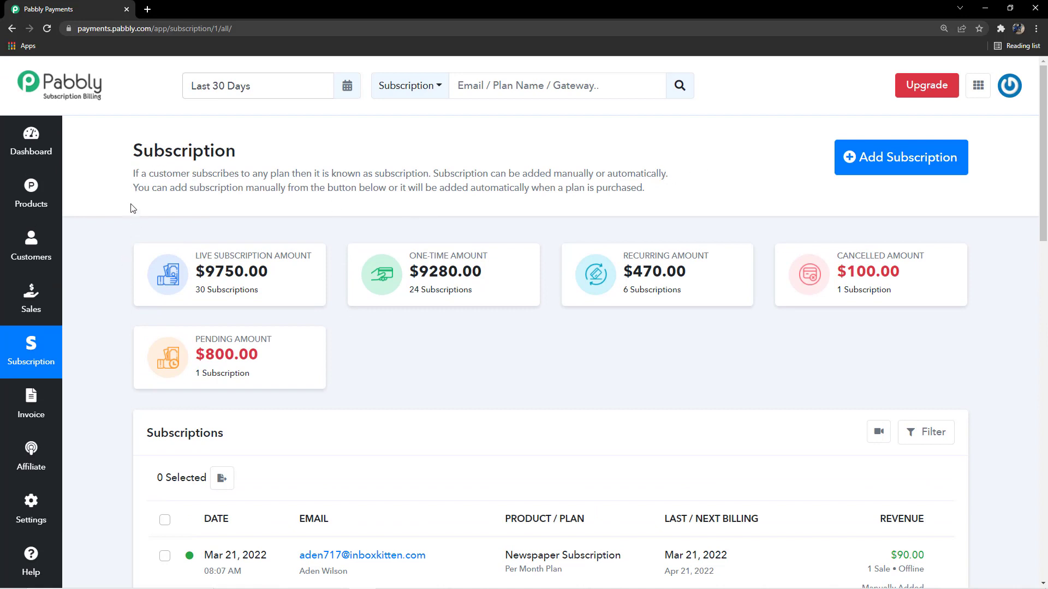
scroll(76, 491, down, 1)
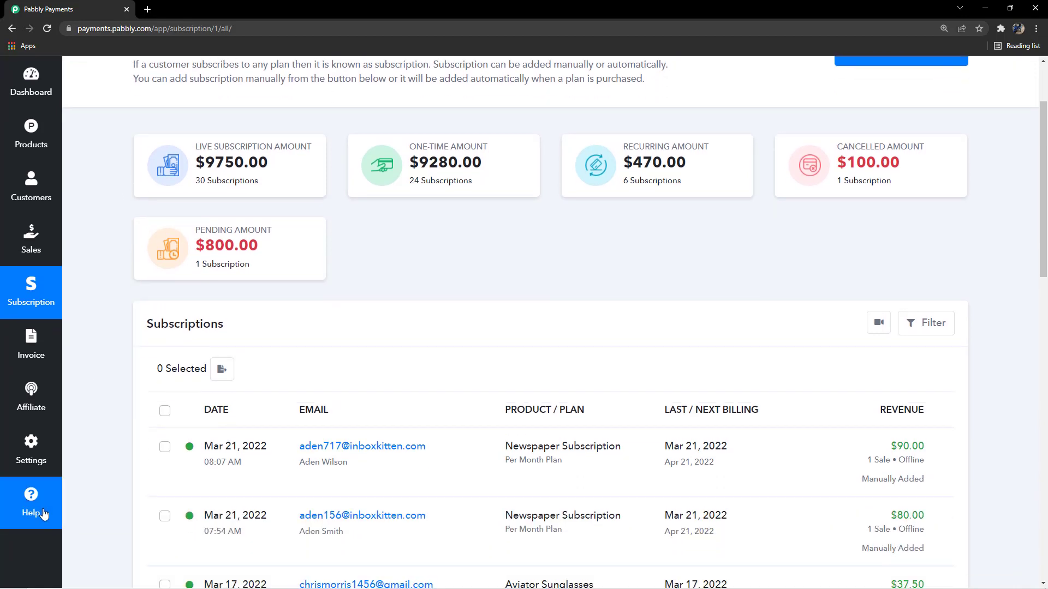
click(34, 510)
scroll(404, 290, up, 2)
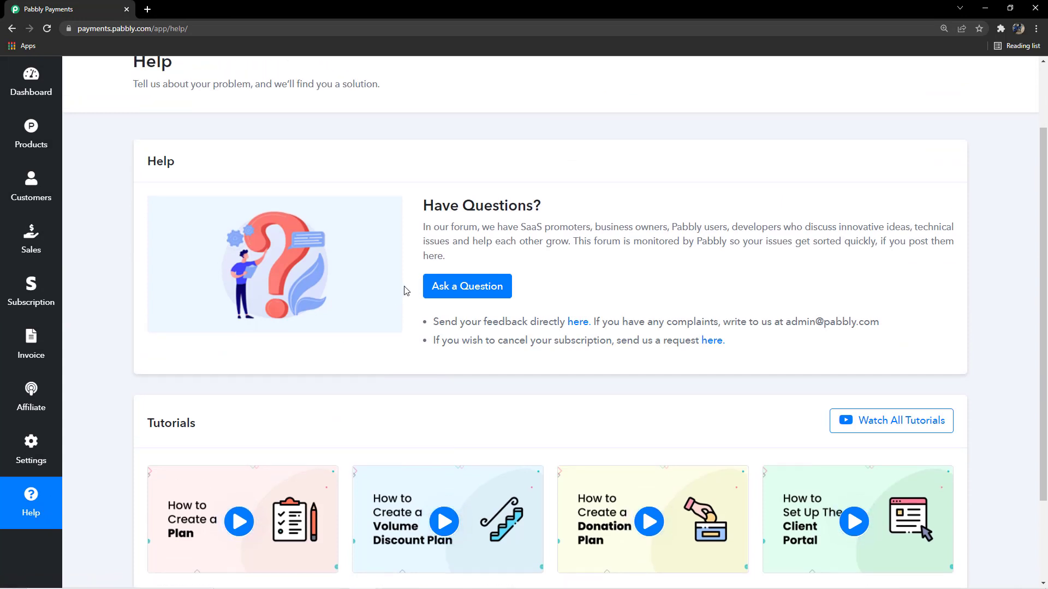